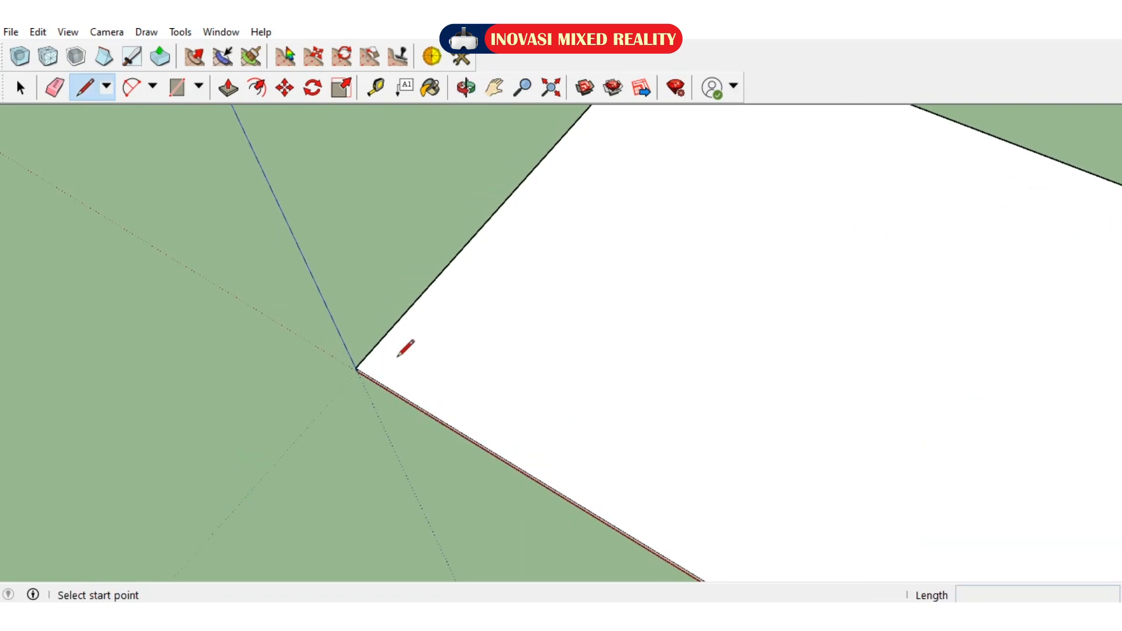
# - Offset the slab's top outline inward to form a narrow border along its perimeter
pyautogui.click(257, 88)
pyautogui.click(439, 299)
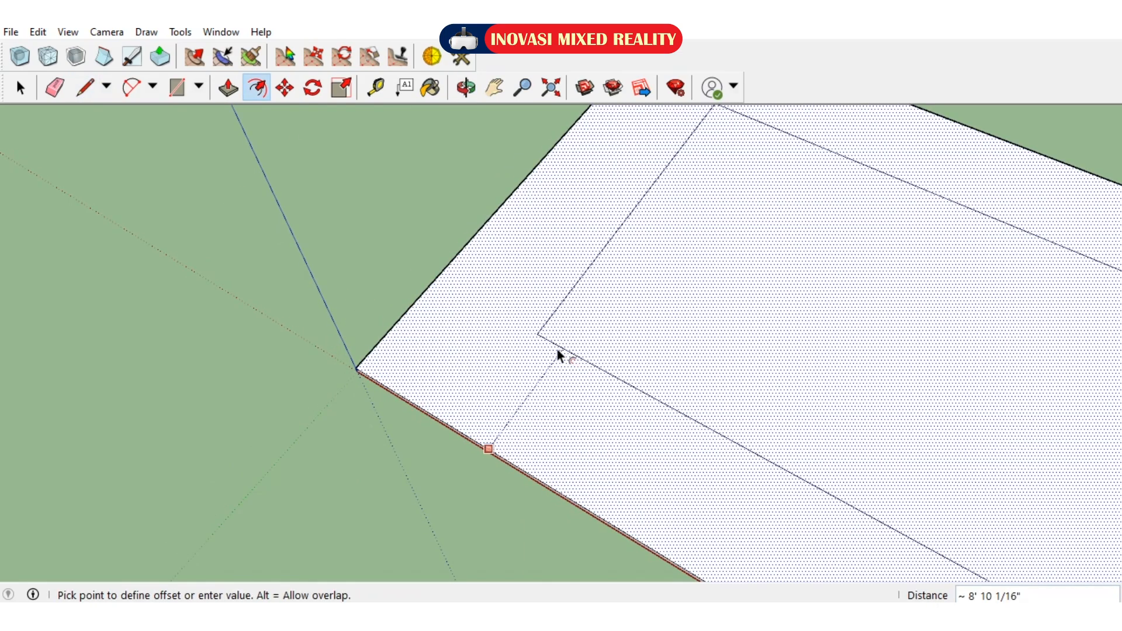
pyautogui.click(396, 386)
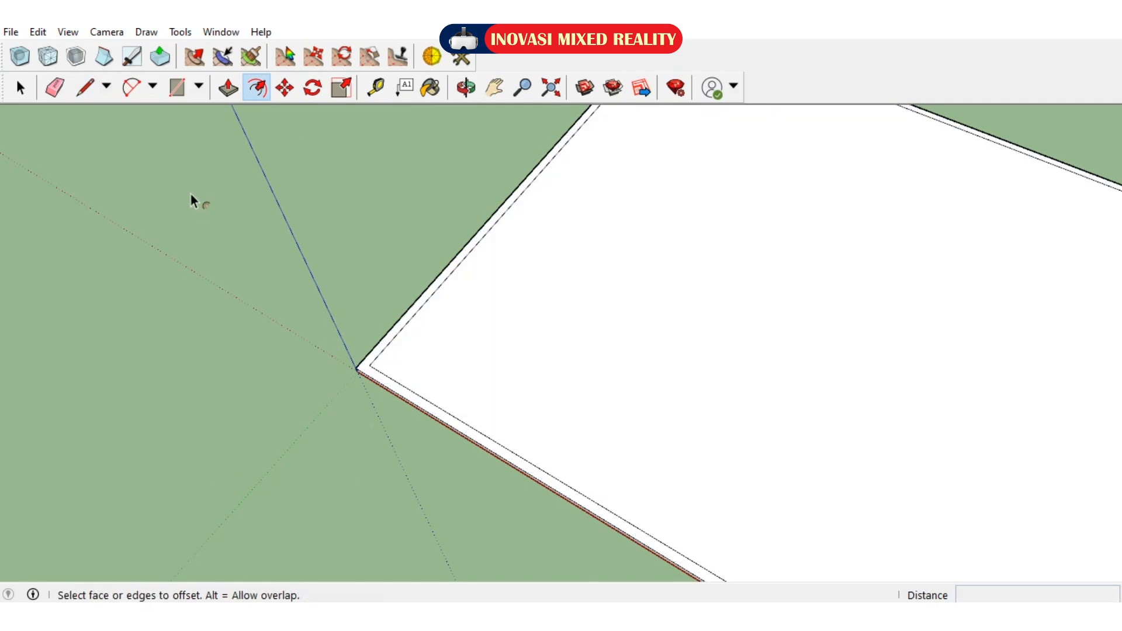
pyautogui.click(85, 88)
pyautogui.scroll(5, 388, 351)
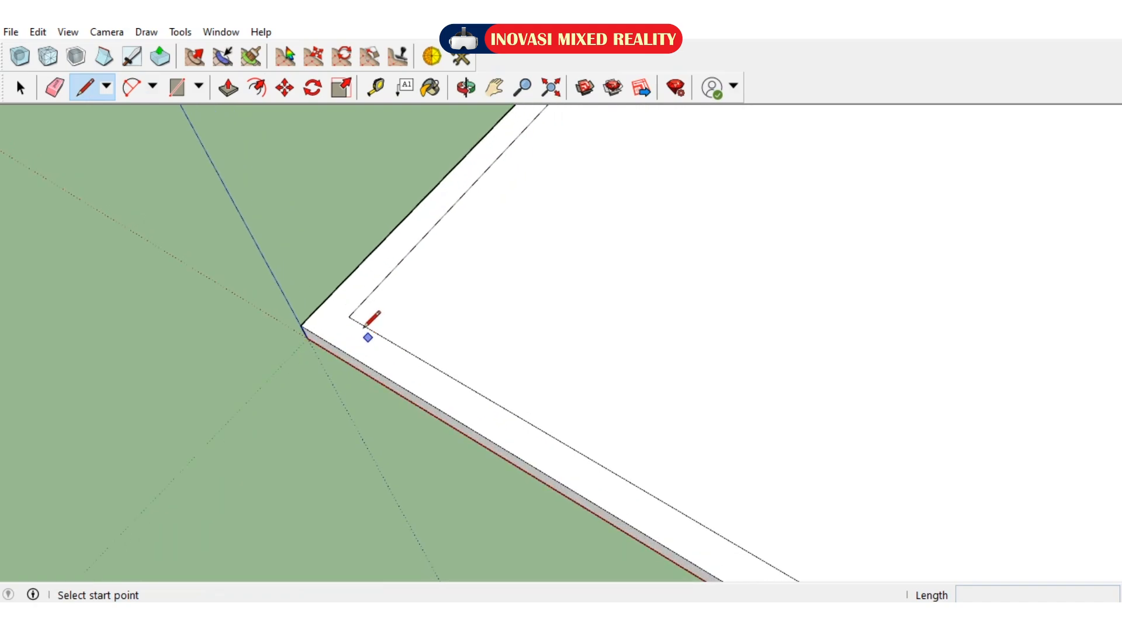
pyautogui.click(348, 316)
pyautogui.scroll(-6, 418, 467)
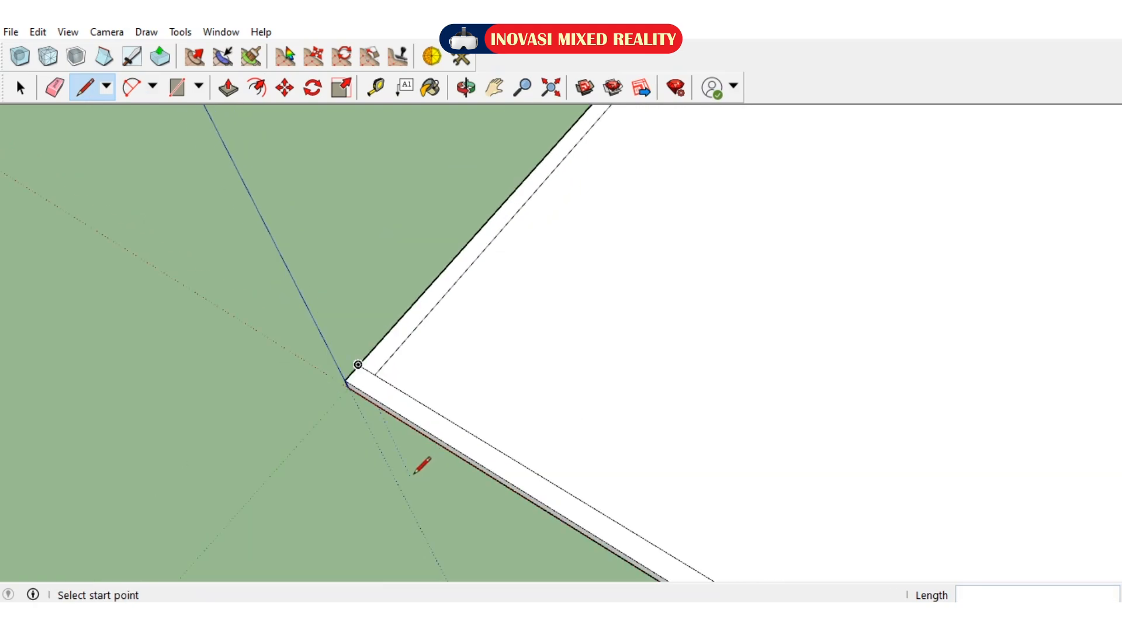
pyautogui.scroll(5, 591, 232)
pyautogui.scroll(4, 582, 225)
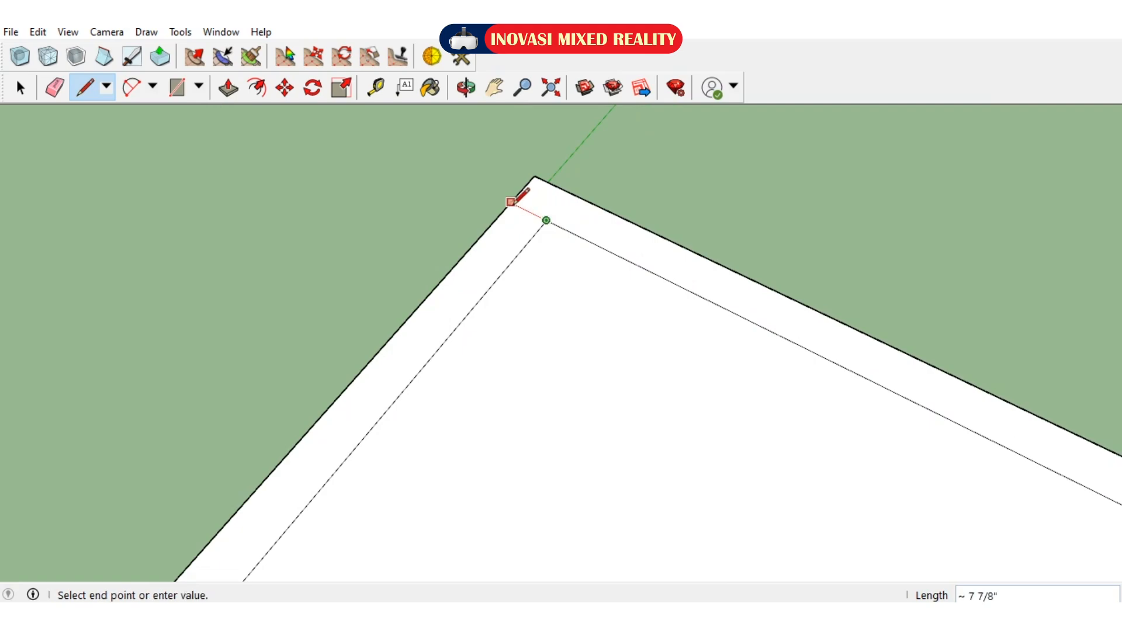
pyautogui.scroll(-10, 456, 164)
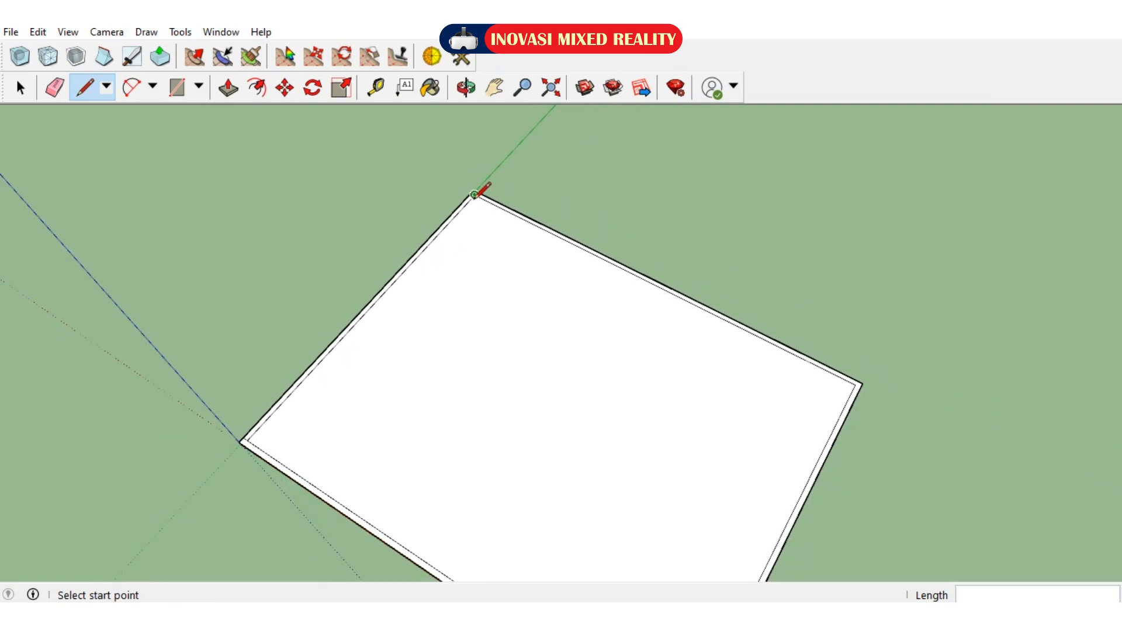
pyautogui.scroll(6, 503, 246)
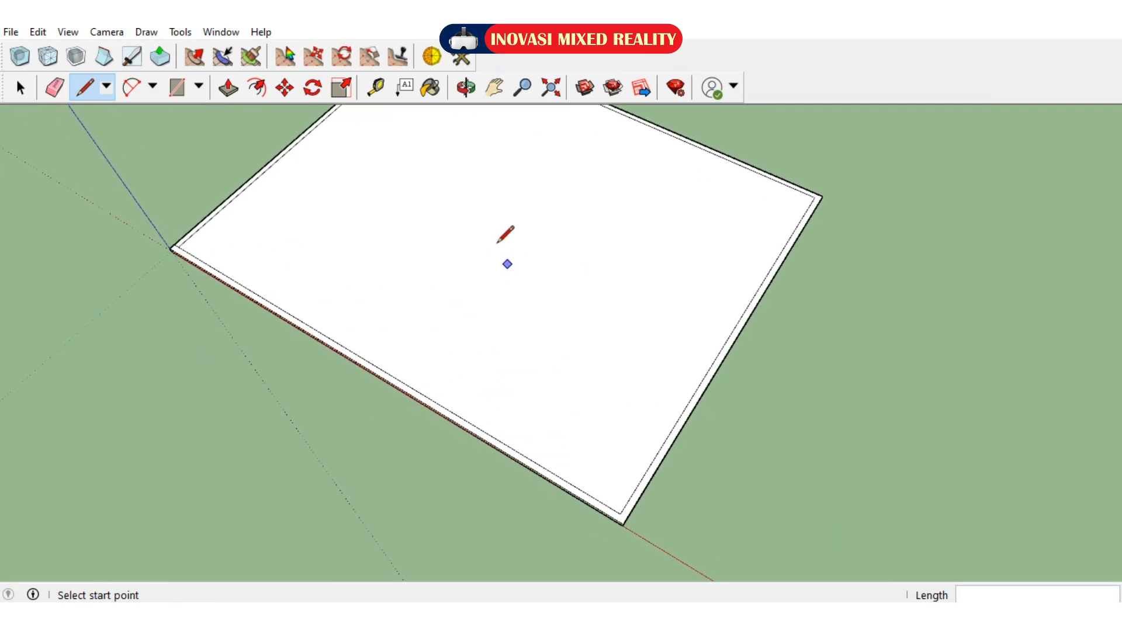
# - Draw two parallel lines about 43' 10 11/16" long across the inner face, between its back and front inner edges, bounding a strip near the middle
pyautogui.click(466, 88)
pyautogui.moveTo(515, 245); pyautogui.dragTo(523, 353)
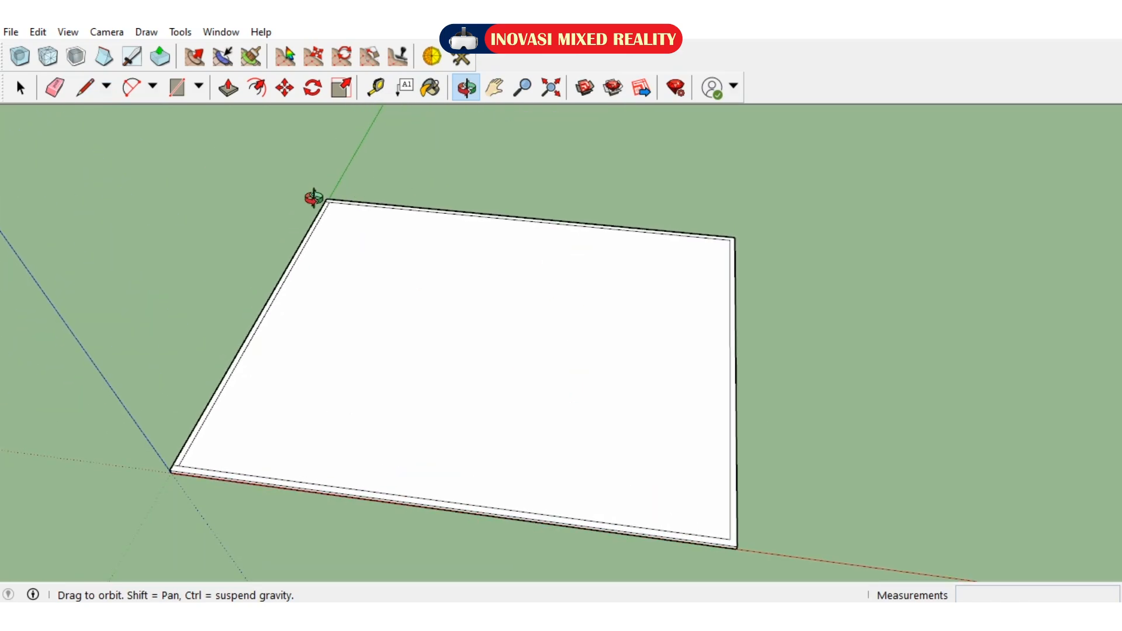
pyautogui.click(85, 88)
pyautogui.scroll(2, 466, 227)
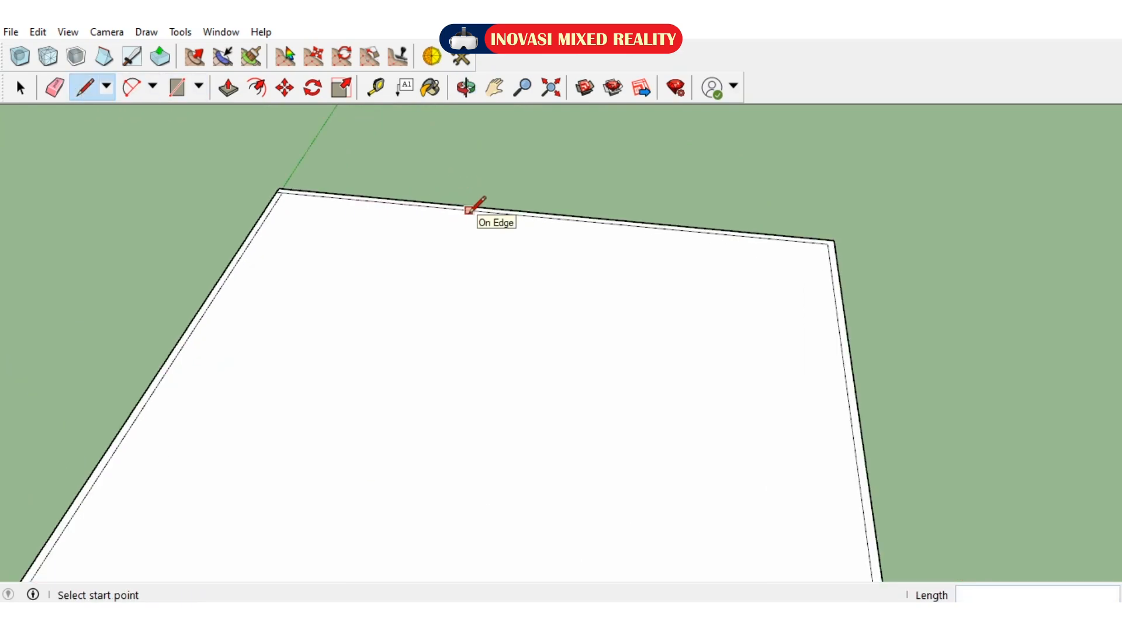
pyautogui.scroll(-2, 468, 209)
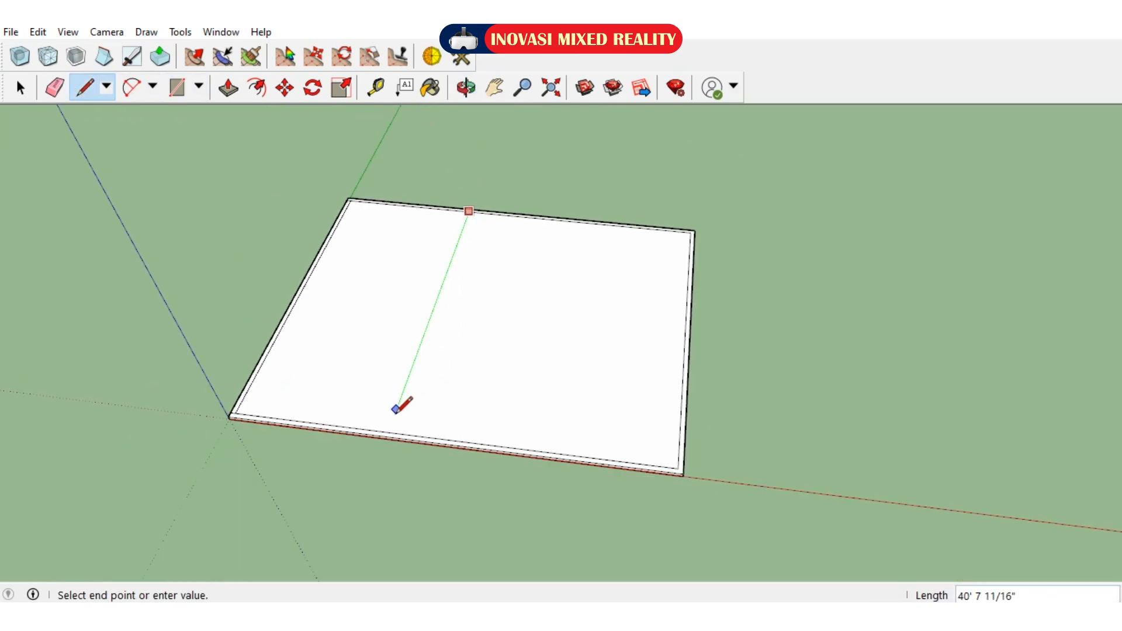
pyautogui.click(388, 432)
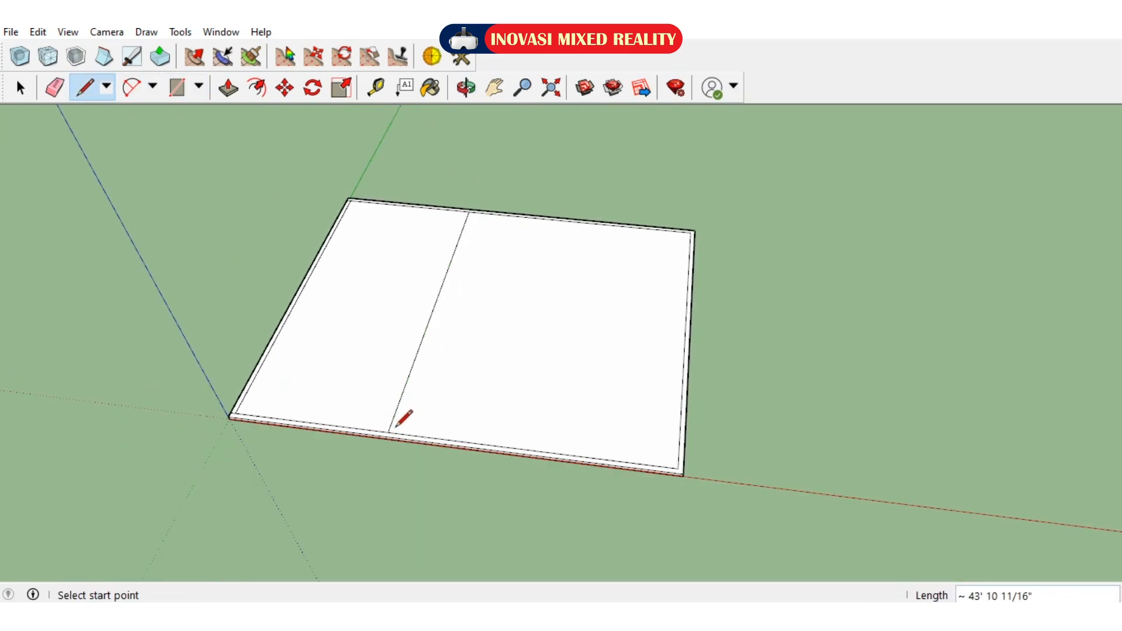
pyautogui.click(456, 439)
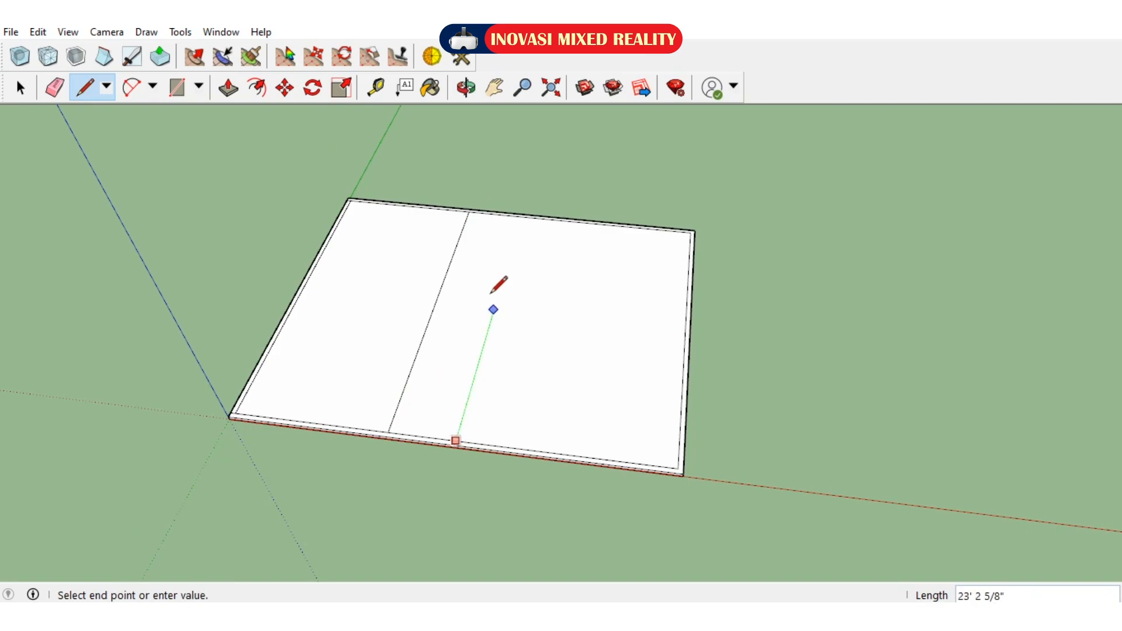
pyautogui.click(519, 217)
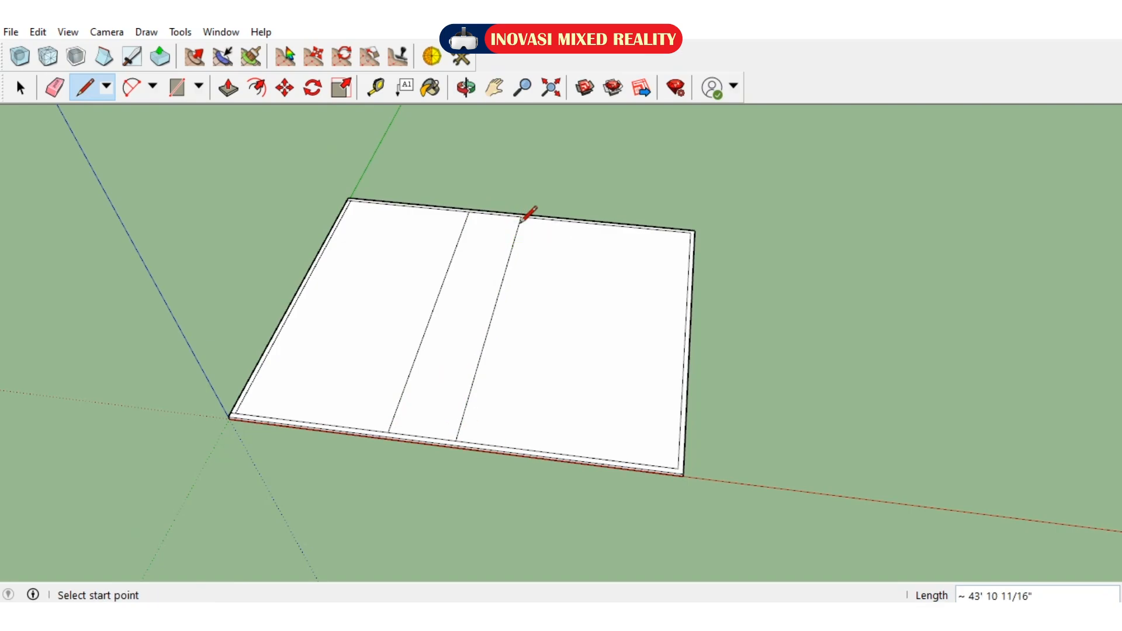
# - Divide the larger remaining part of the inner face with two more evenly spaced parallel lines, each about 43' 10 11/16" long
pyautogui.click(466, 87)
pyautogui.moveTo(519, 317); pyautogui.dragTo(526, 404)
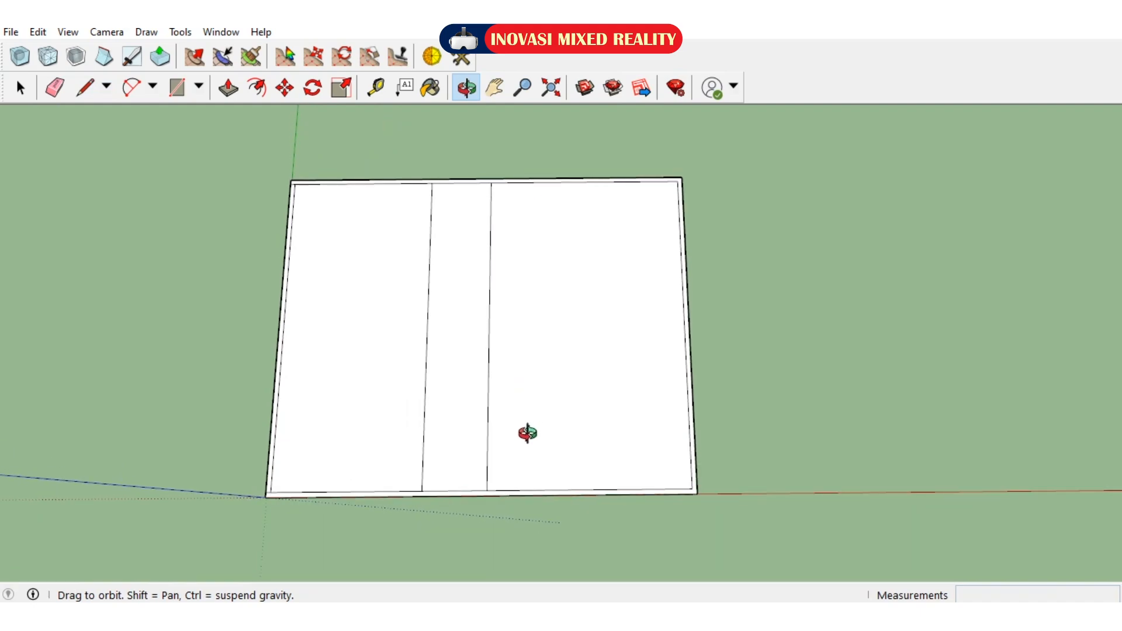
pyautogui.click(86, 87)
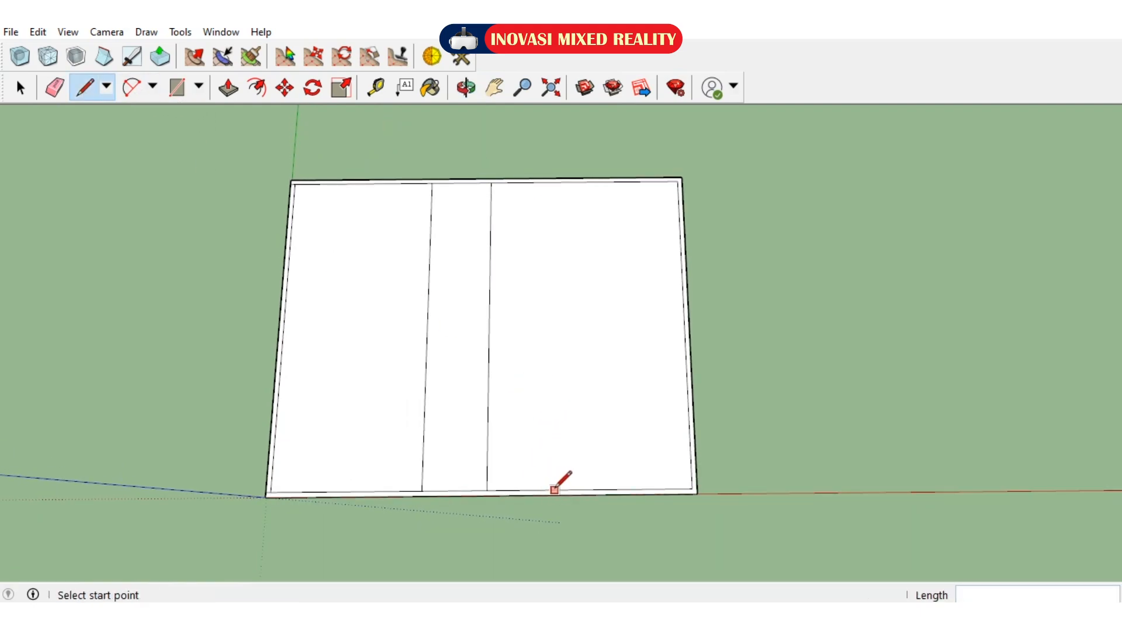
pyautogui.click(556, 183)
pyautogui.click(622, 488)
pyautogui.click(616, 183)
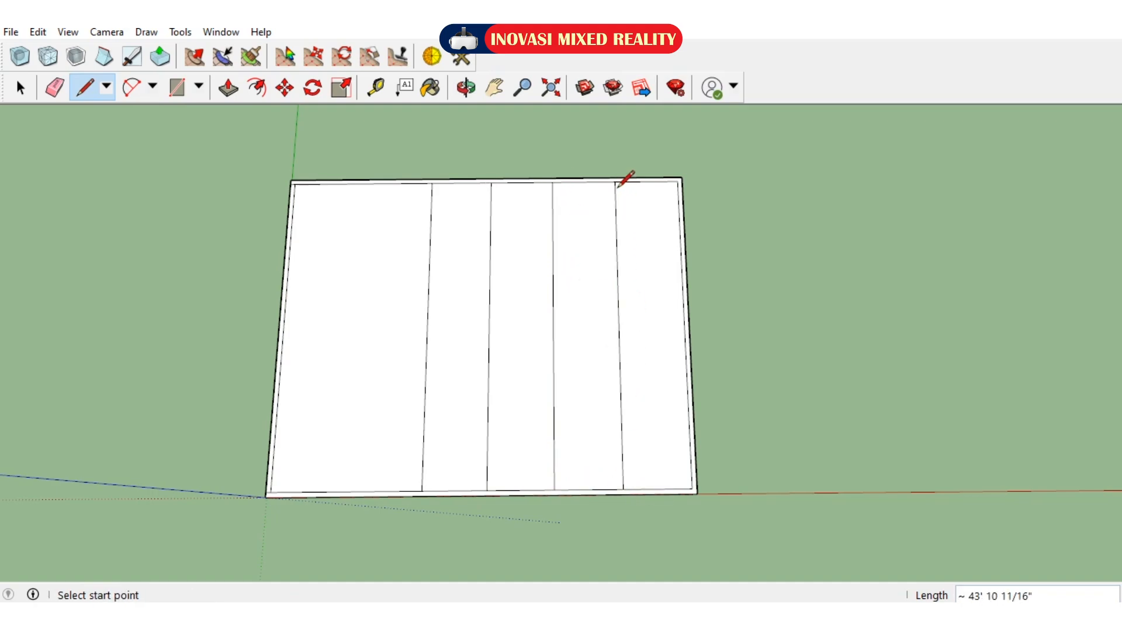
# - Push/Pull the outermost narrow strip up about 7' 7 9/16" to form the highest step
pyautogui.click(465, 87)
pyautogui.moveTo(593, 534); pyautogui.dragTo(739, 300)
pyautogui.scroll(4, 671, 385)
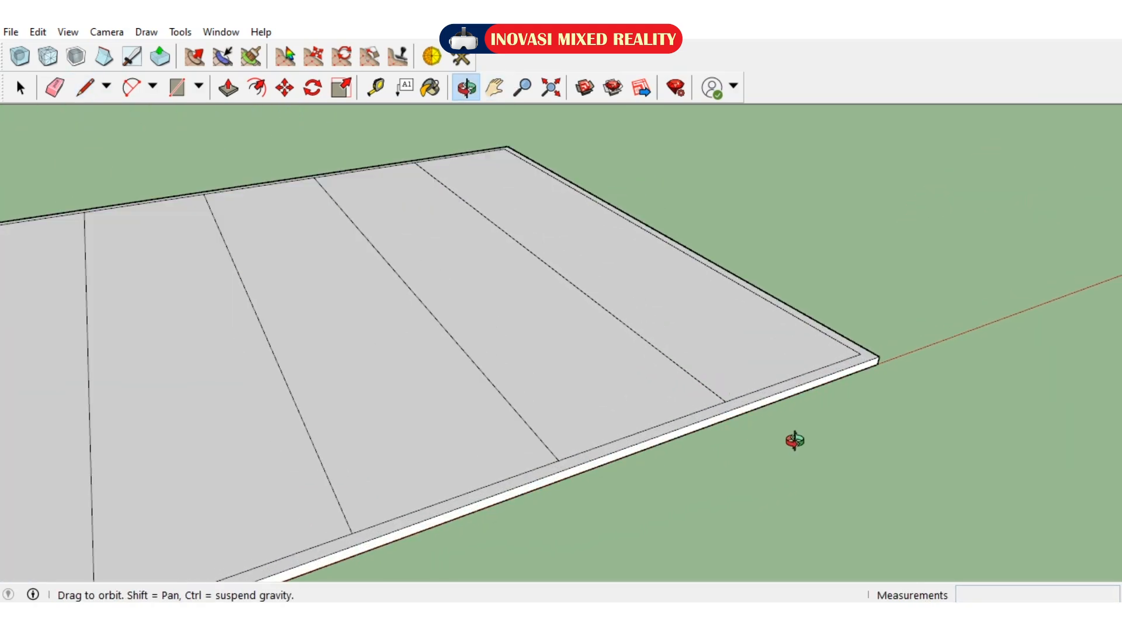
pyautogui.click(228, 88)
pyautogui.click(596, 253)
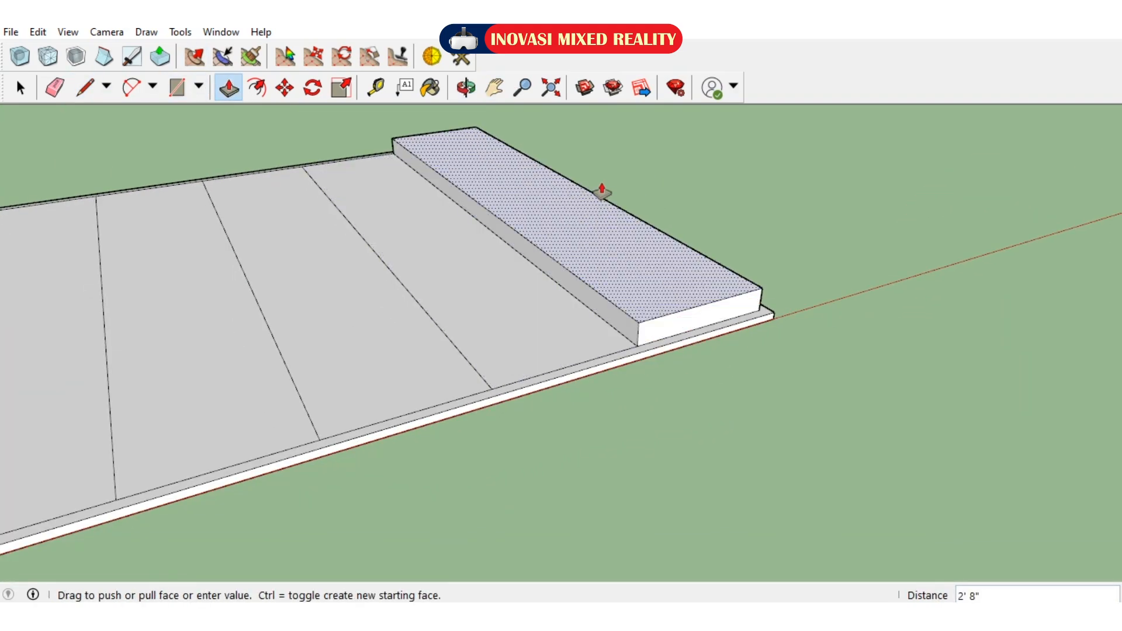
pyautogui.click(601, 173)
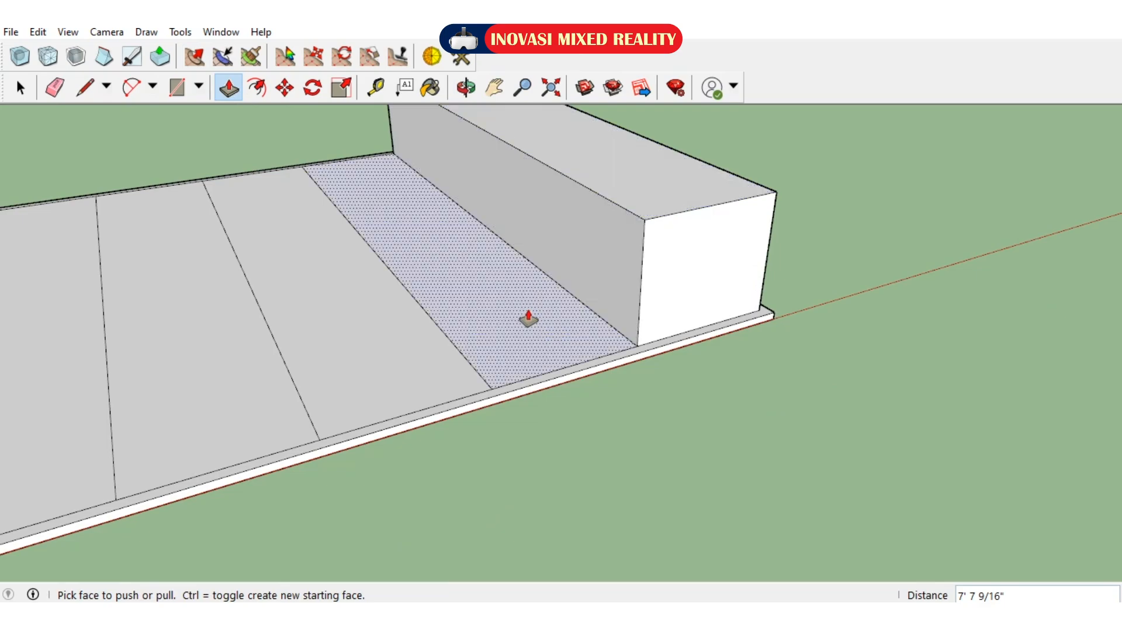
# - Pull the strip beside the highest step up about 4' 8 13/16", and raise it a further 8 1/16"
pyautogui.click(528, 319)
pyautogui.click(524, 248)
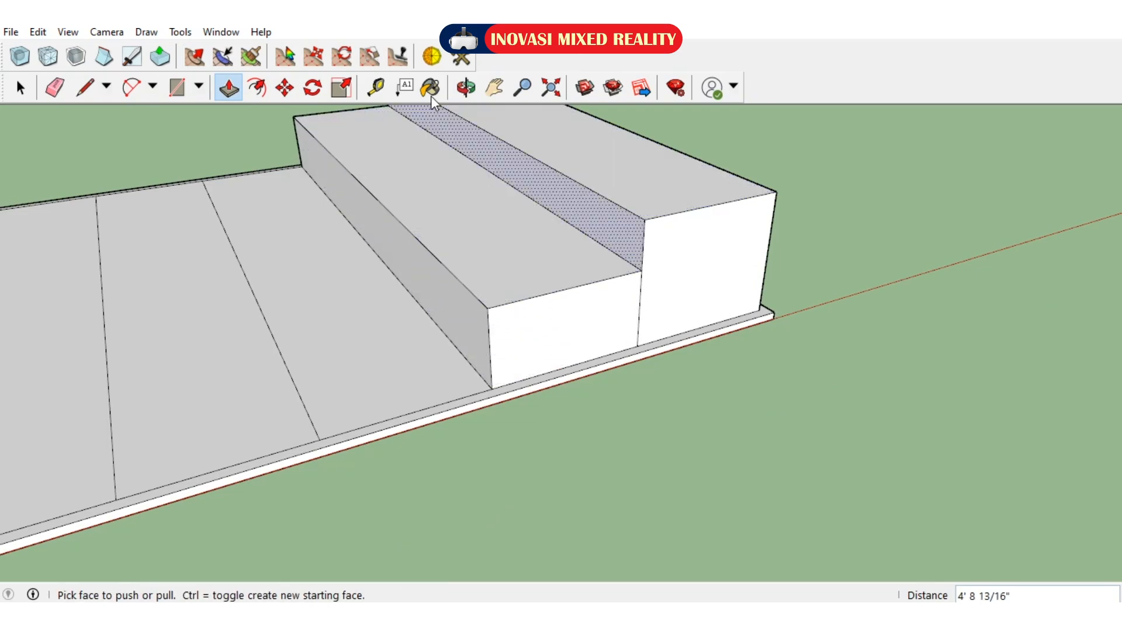
pyautogui.click(466, 87)
pyautogui.moveTo(468, 304); pyautogui.dragTo(454, 273)
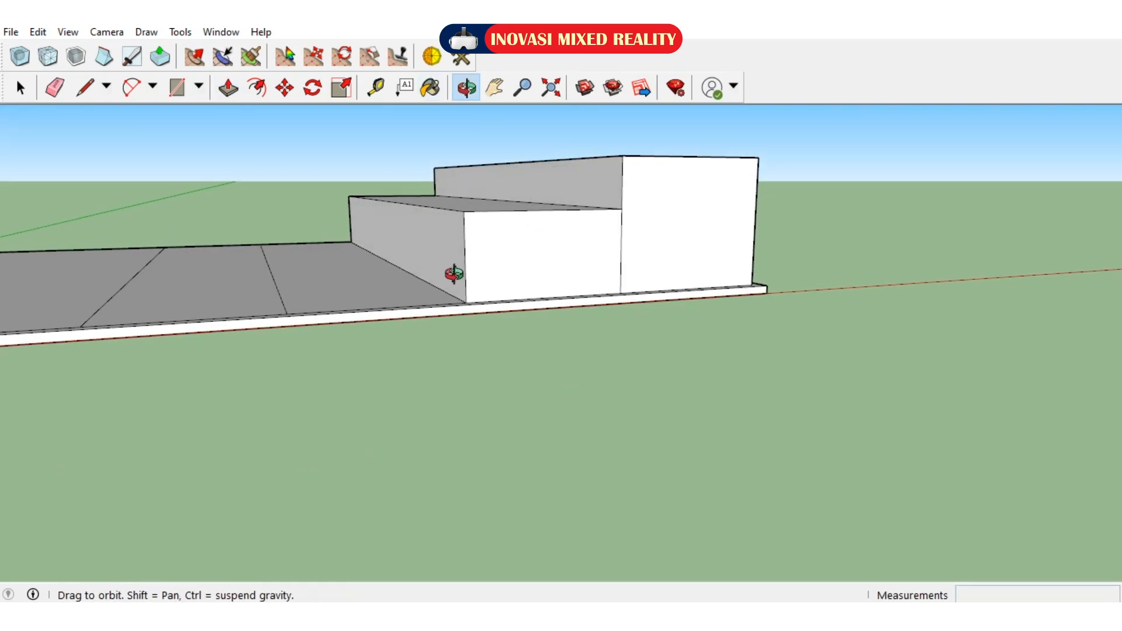
pyautogui.click(228, 87)
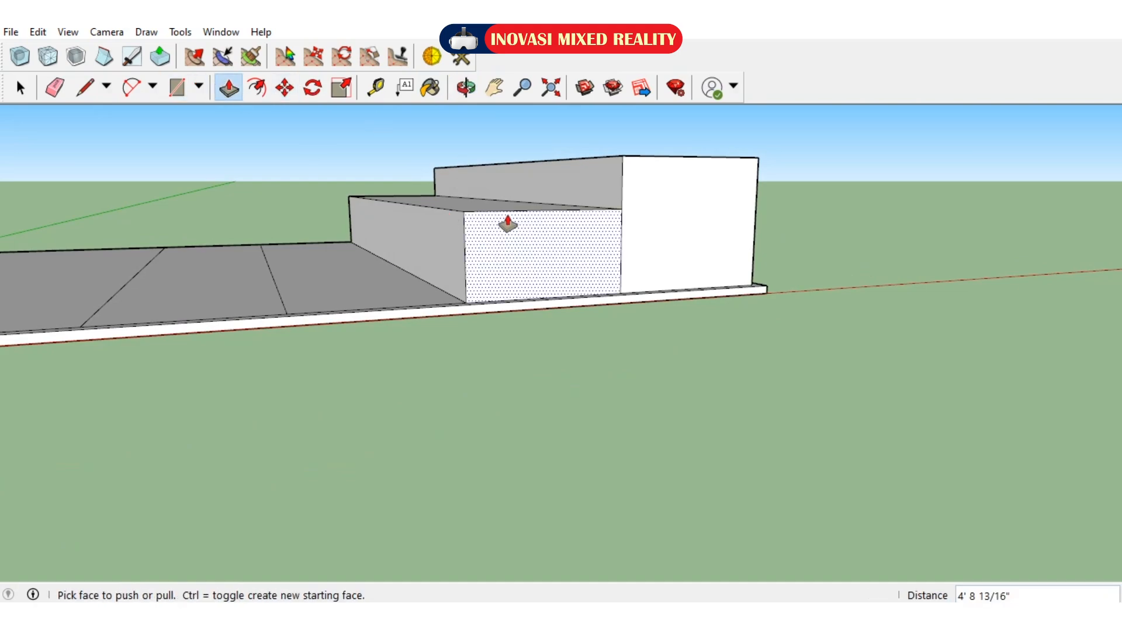
pyautogui.click(506, 219)
pyautogui.click(506, 202)
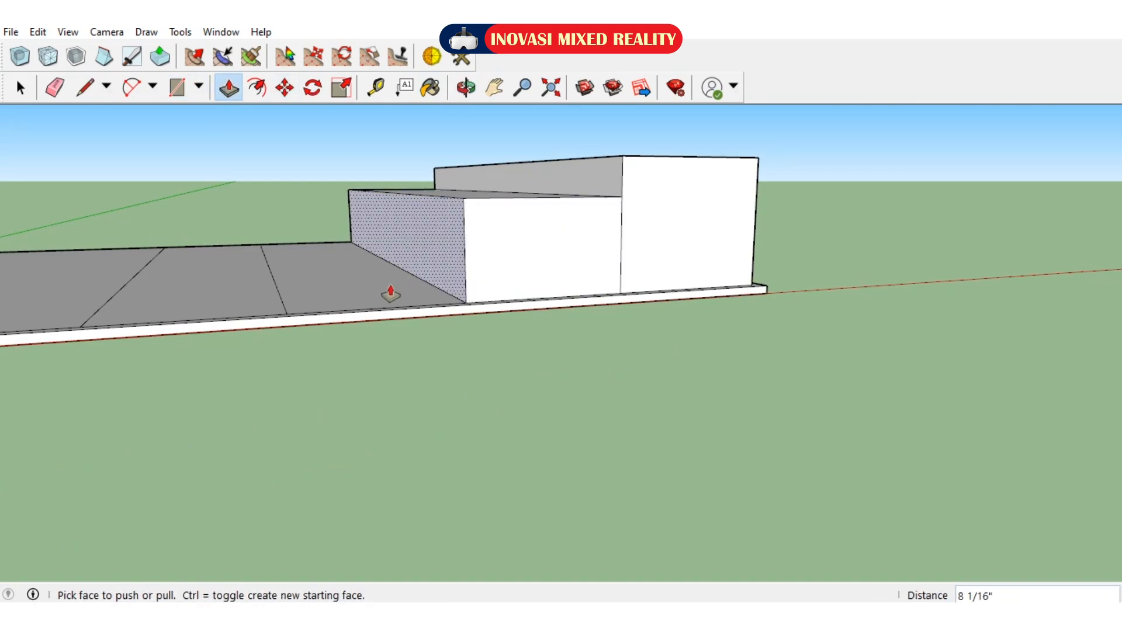
# - Pull up the next two strips as descending steps, the lowest about 1' 4 7/8" high
pyautogui.click(388, 292)
pyautogui.click(386, 239)
pyautogui.click(238, 298)
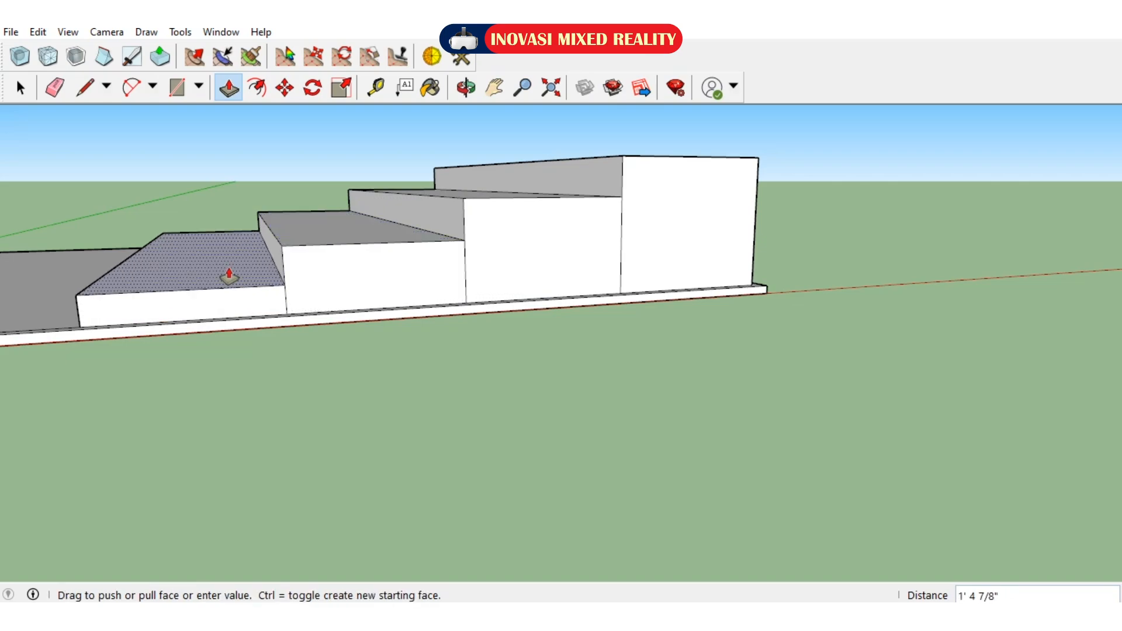
pyautogui.click(229, 274)
# - Examine the stepped model from several angles, checking the heights of the four steps and the flat area in front
pyautogui.click(465, 87)
pyautogui.moveTo(374, 233); pyautogui.dragTo(278, 371)
pyautogui.scroll(6, 453, 309)
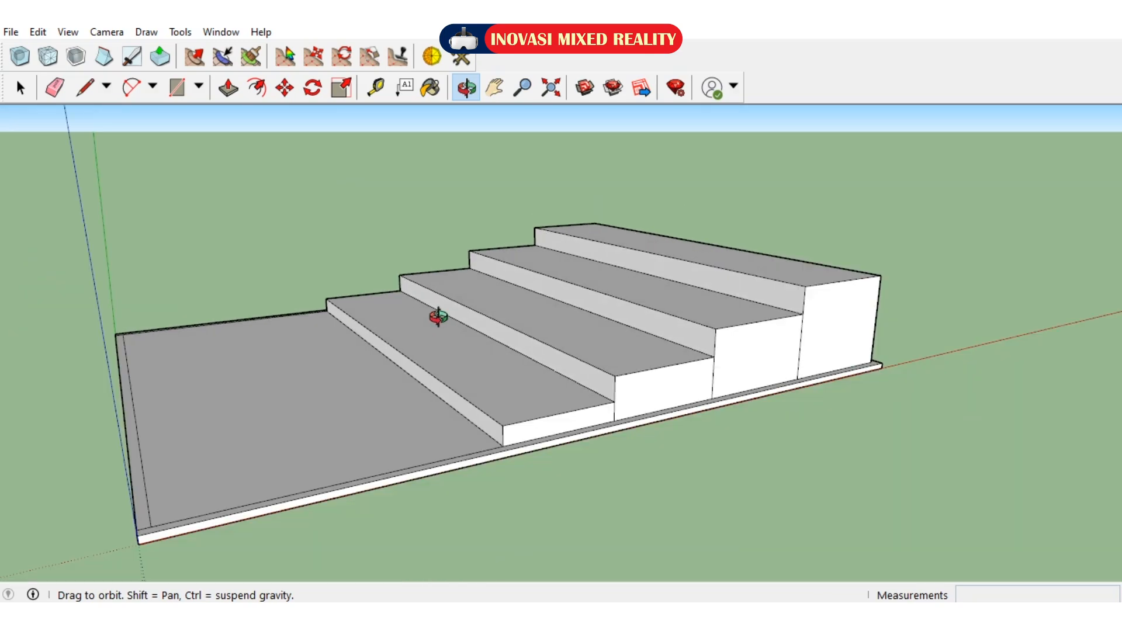
pyautogui.scroll(-3, 435, 319)
pyautogui.moveTo(431, 321); pyautogui.dragTo(431, 351)
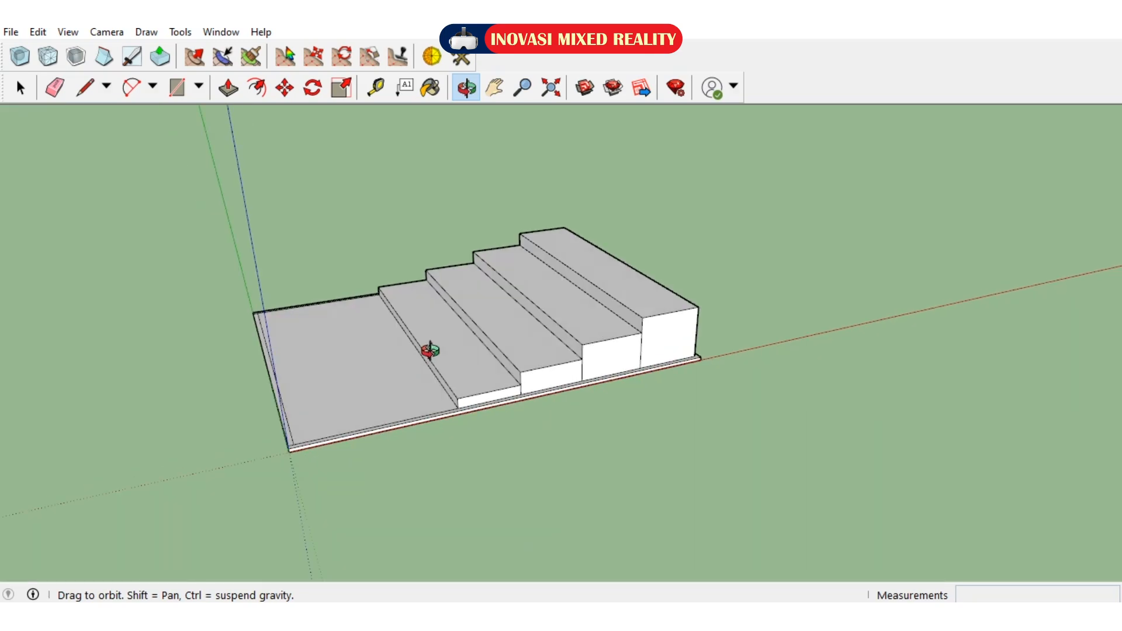
pyautogui.scroll(2, 430, 349)
pyautogui.scroll(1, 424, 357)
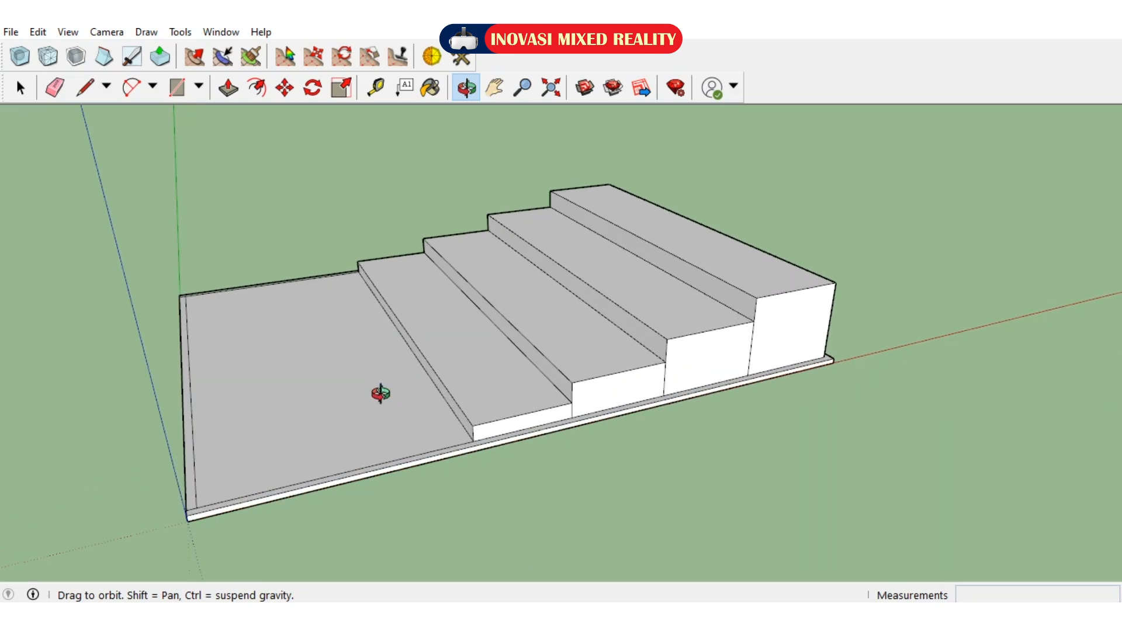
pyautogui.moveTo(467, 396); pyautogui.dragTo(407, 455)
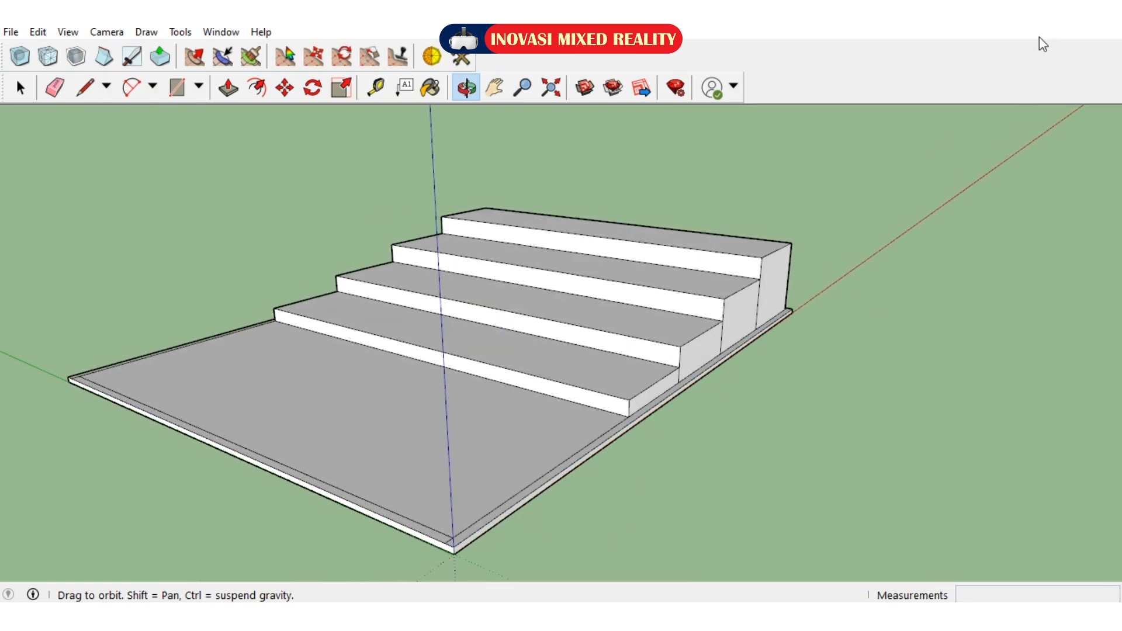
pyautogui.moveTo(656, 336); pyautogui.dragTo(547, 364)
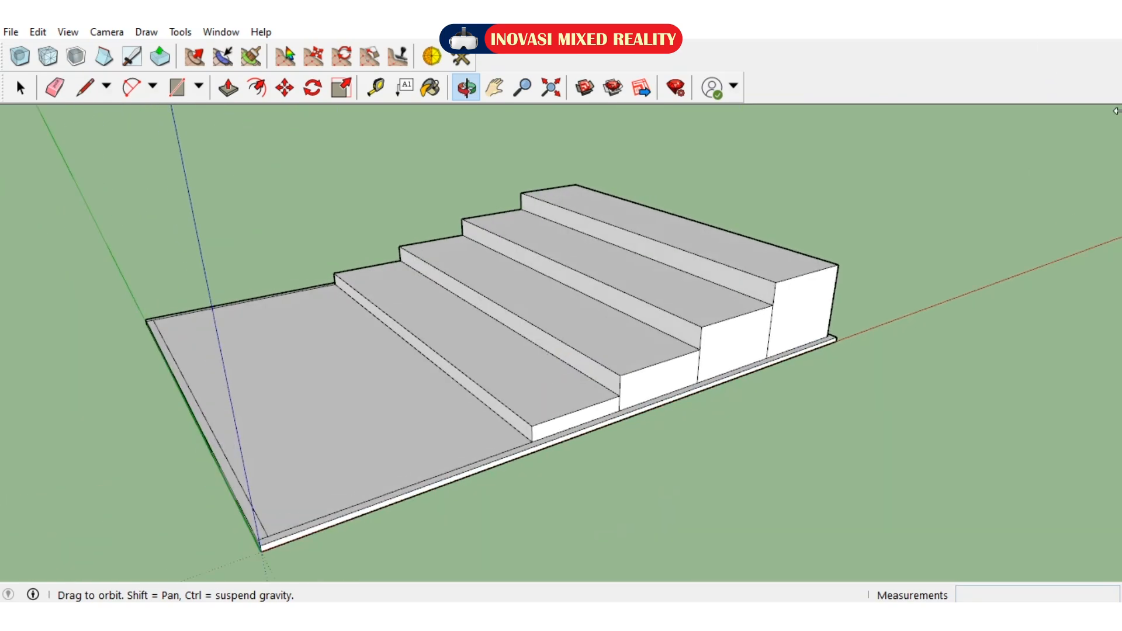
# - Paint the top faces of all four steps with the dark brown wood material
pyautogui.click(433, 89)
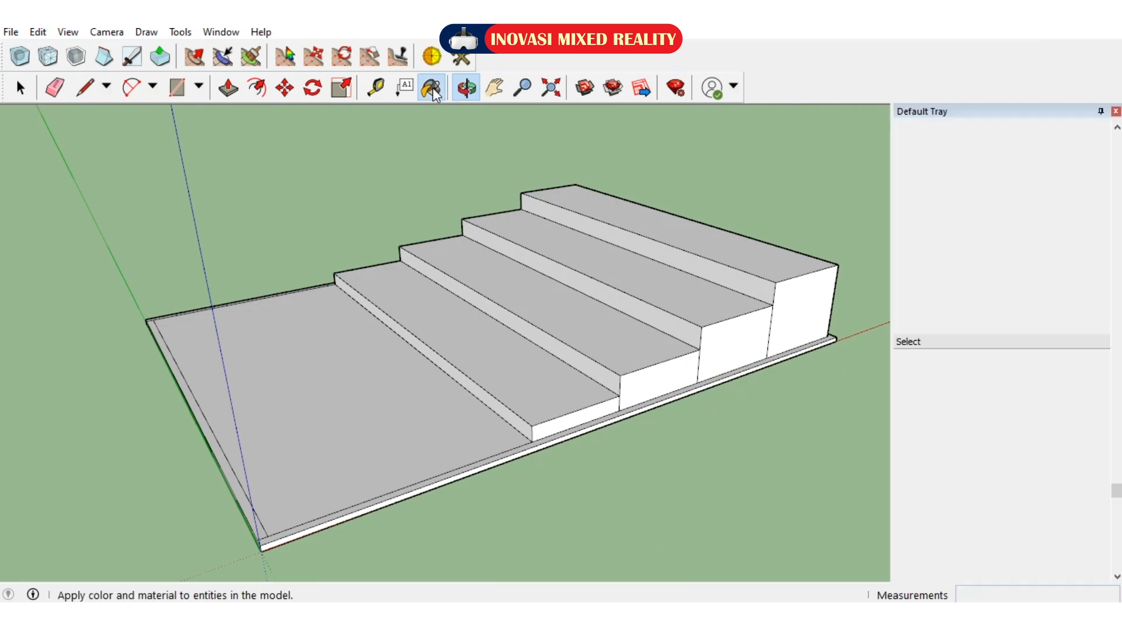
pyautogui.click(920, 204)
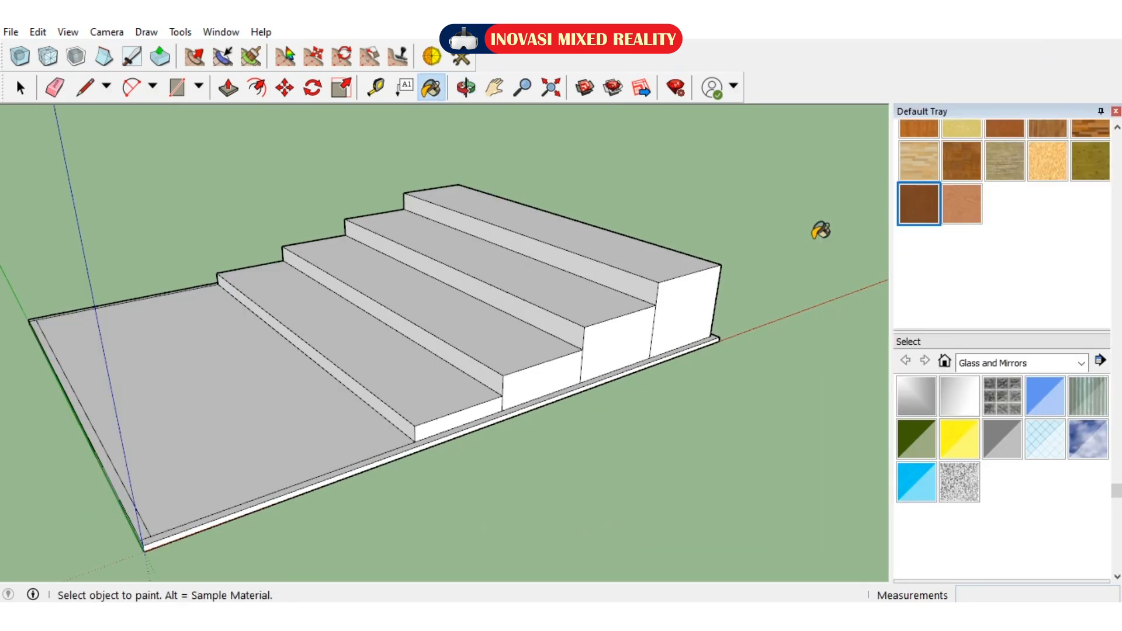
pyautogui.click(438, 376)
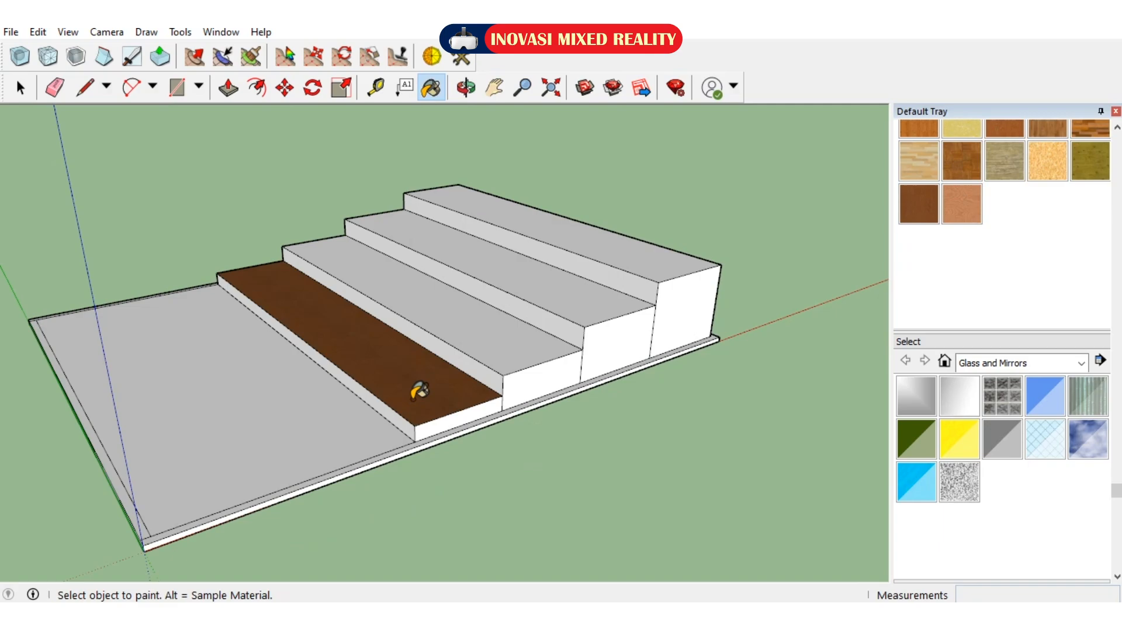
pyautogui.scroll(3, 499, 333)
pyautogui.click(562, 309)
pyautogui.click(640, 255)
pyautogui.click(675, 213)
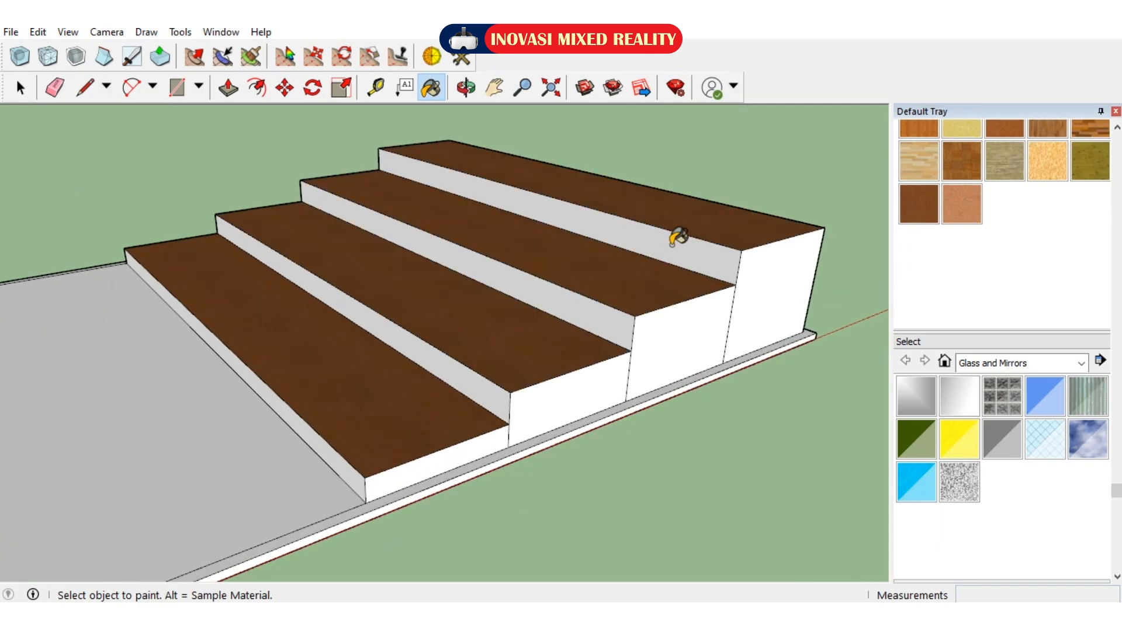
# - Paint the four vertical riser faces of the steps with the same dark brown wood material
pyautogui.click(672, 240)
pyautogui.click(602, 319)
pyautogui.click(489, 385)
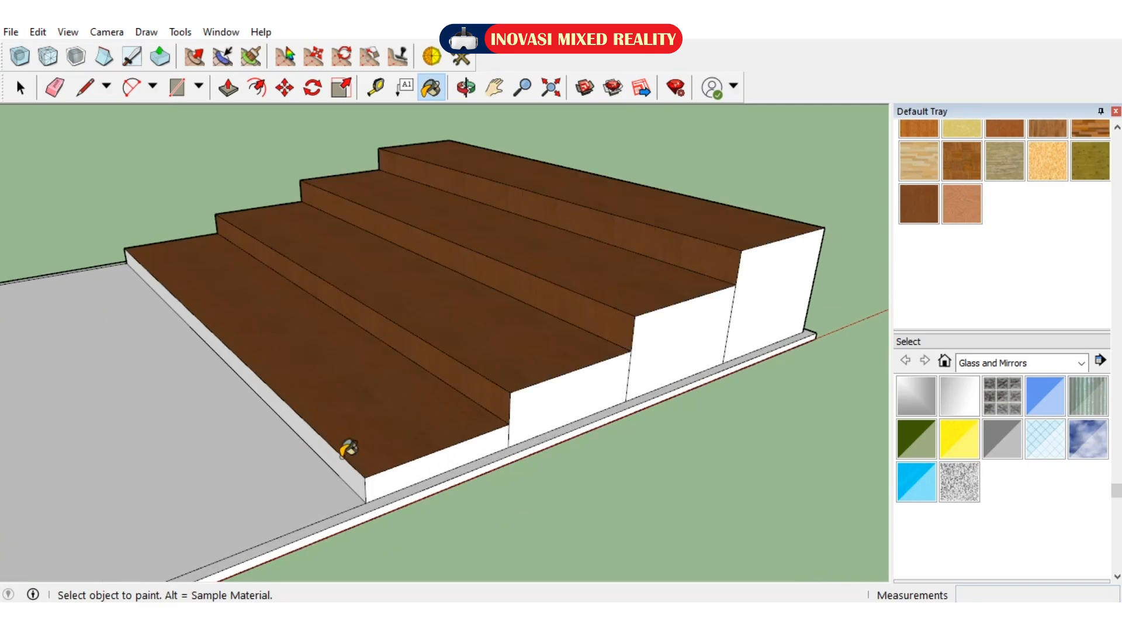
pyautogui.click(345, 460)
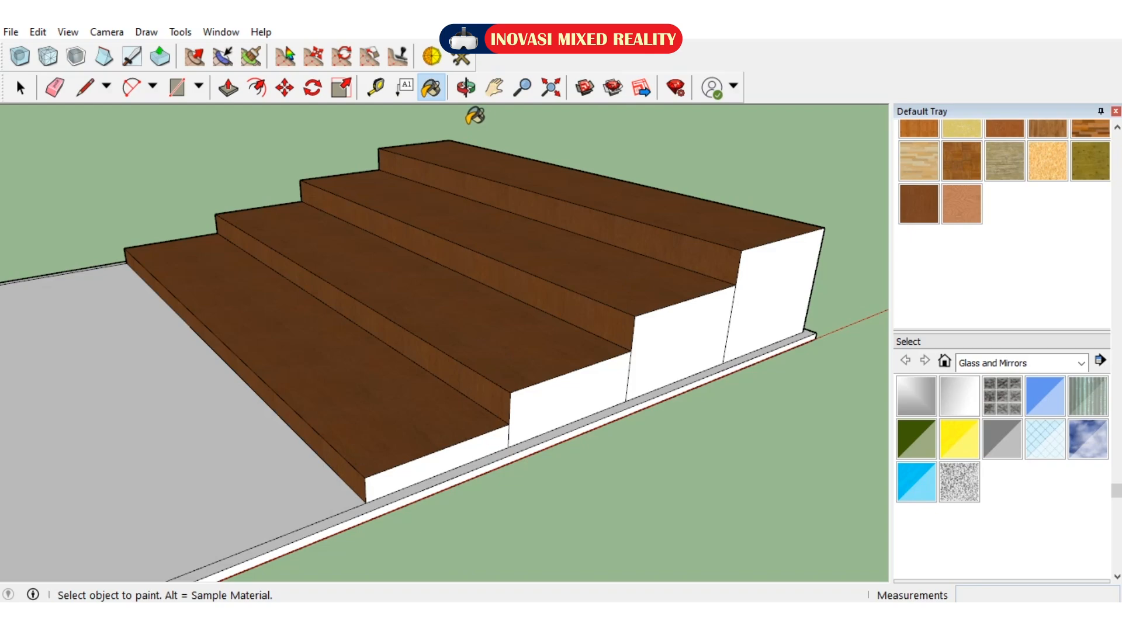
# - Repaint the top faces and risers of the two highest steps with the Wood Cherry Original material
pyautogui.click(464, 99)
pyautogui.moveTo(441, 277); pyautogui.dragTo(579, 304)
pyautogui.scroll(3, 1014, 245)
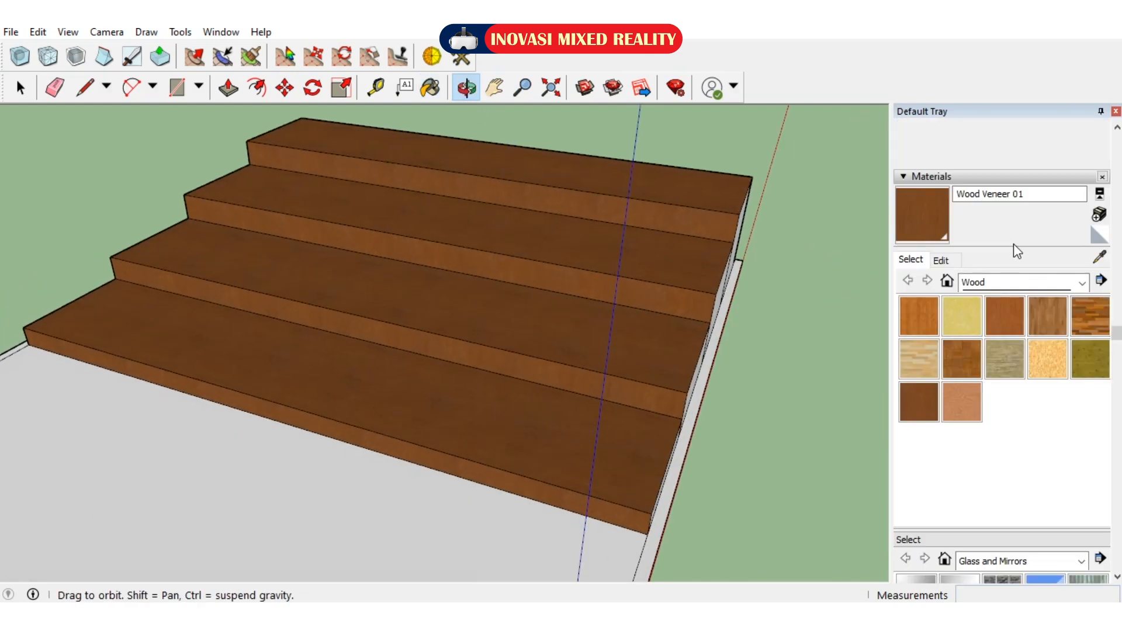
pyautogui.click(1012, 317)
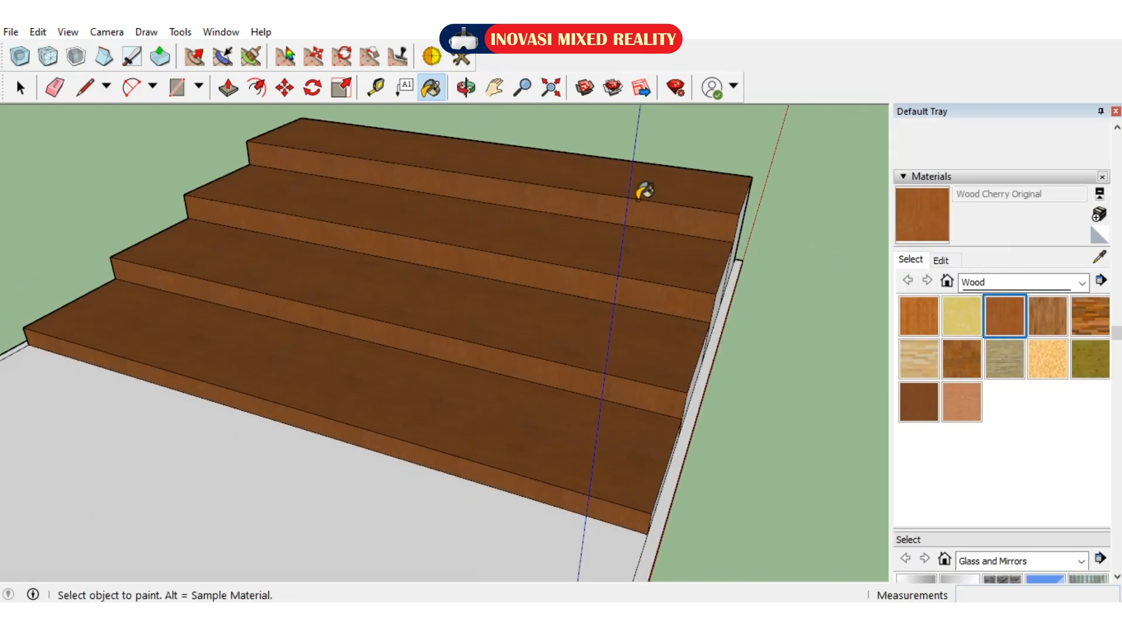
pyautogui.click(659, 210)
pyautogui.click(666, 243)
pyautogui.click(664, 281)
pyautogui.click(660, 309)
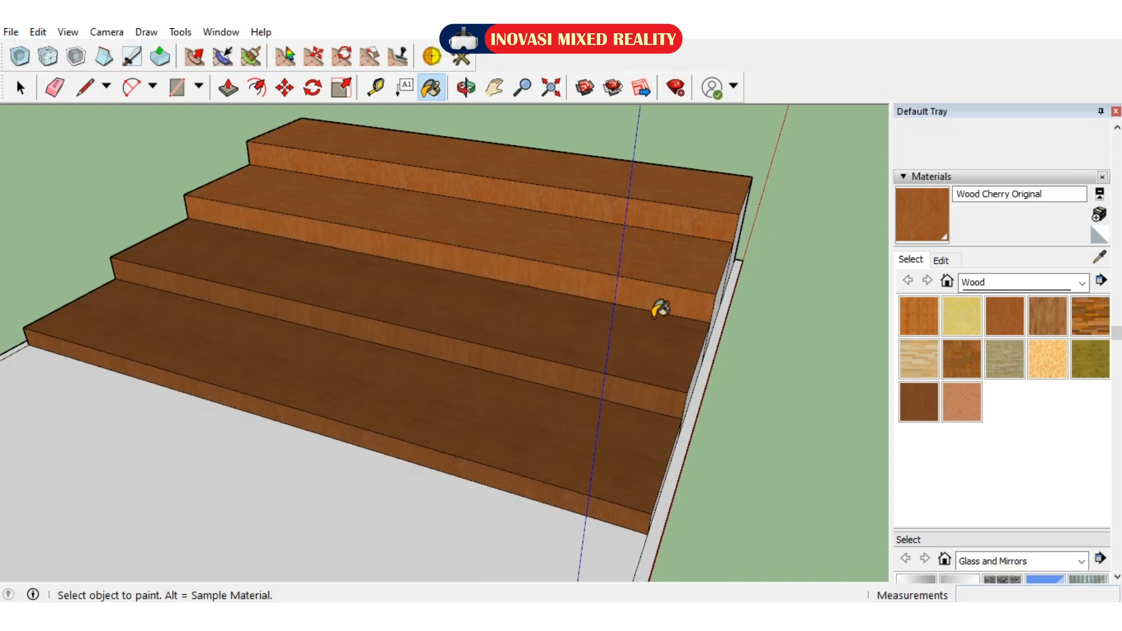
# - Repaint the treads and risers of the two lowest steps with Wood Cherry Original as well
pyautogui.click(646, 362)
pyautogui.click(642, 393)
pyautogui.click(637, 408)
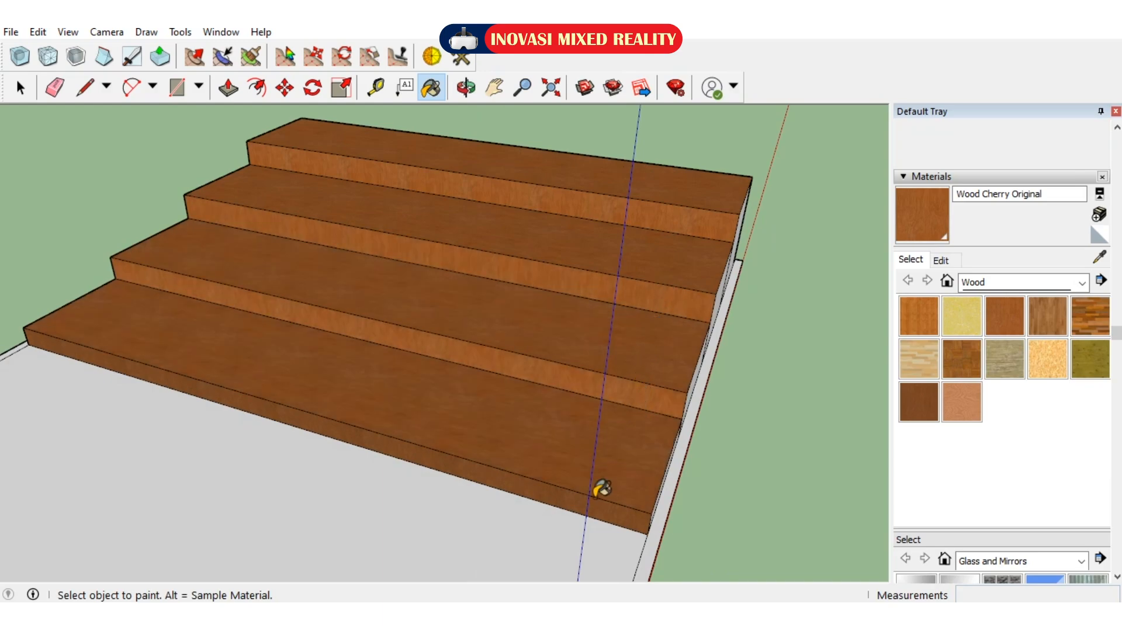
pyautogui.click(608, 508)
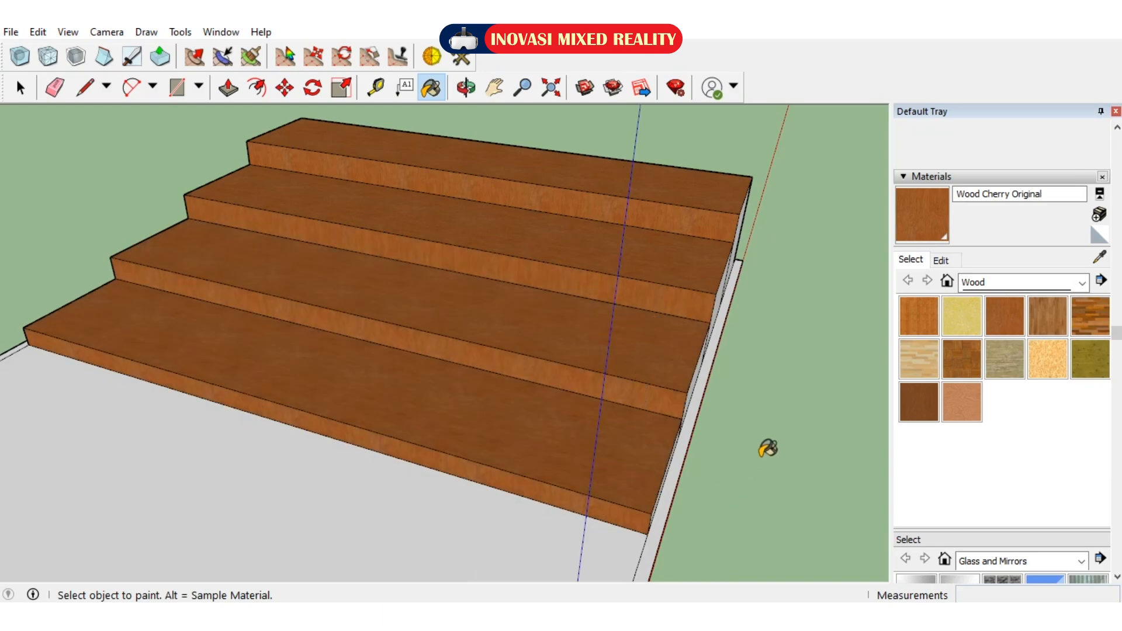
# - Try the Wood Floor material on the three upper steps, then undo that painting
pyautogui.click(1036, 310)
pyautogui.click(708, 195)
pyautogui.click(697, 252)
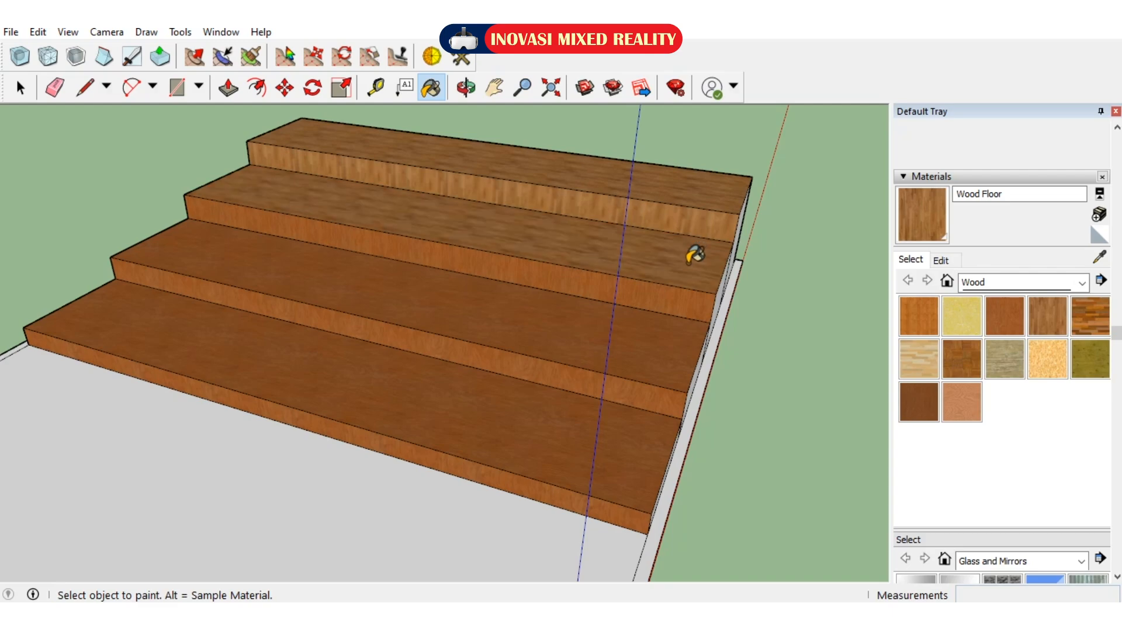
pyautogui.click(659, 299)
pyautogui.click(654, 362)
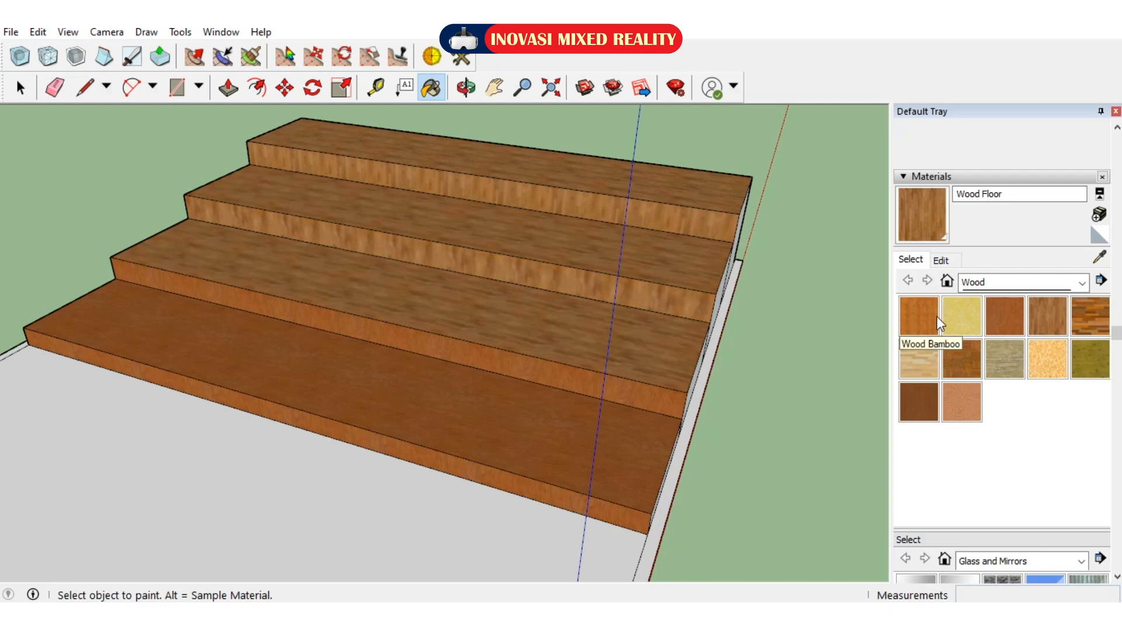
pyautogui.hotkey('ctrl', 'z')
pyautogui.hotkey('ctrl', 'z')
pyautogui.hotkey('ctrl', 'z')
pyautogui.hotkey('ctrl', 'z')
pyautogui.hotkey('ctrl', 'z')
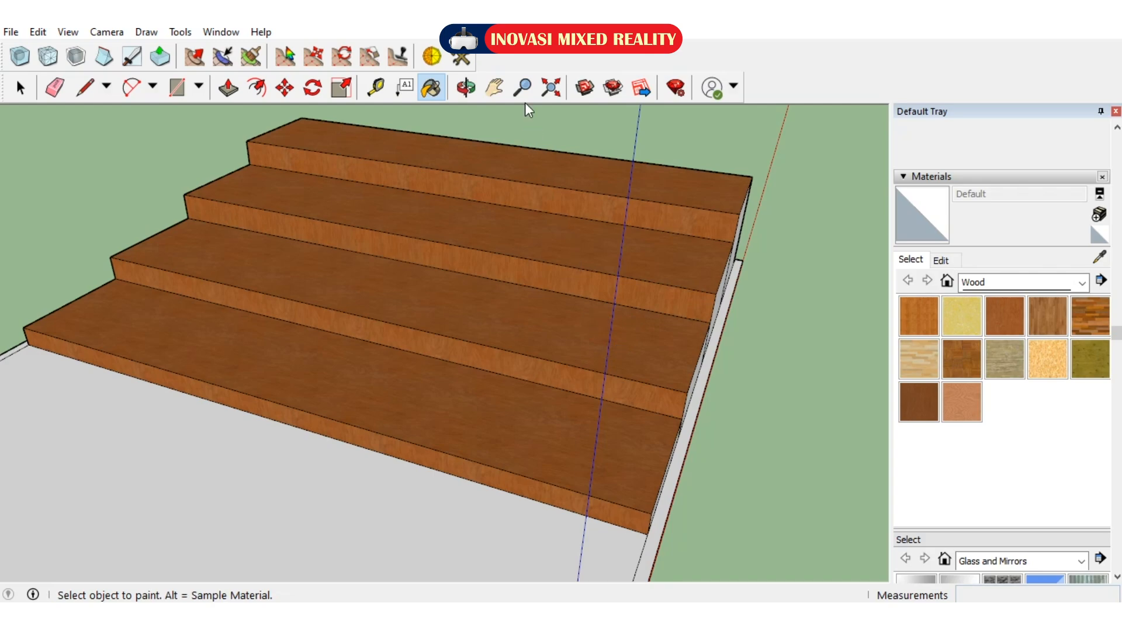
# - Paint the flat floor area in front of the steps with Marble Carrara Gold Floor Tile from the Tile materials
pyautogui.click(466, 87)
pyautogui.moveTo(488, 327)
pyautogui.mouseDown()
pyautogui.moveTo(630, 309)
pyautogui.moveTo(514, 348)
pyautogui.moveTo(453, 335)
pyautogui.moveTo(498, 338)
pyautogui.mouseUp()
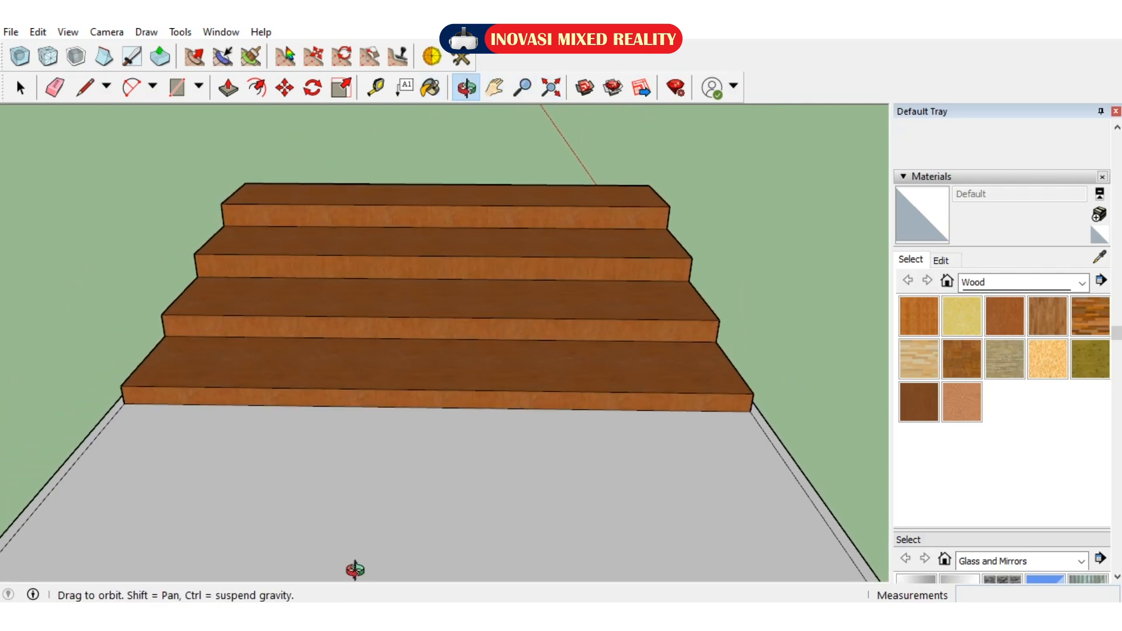
pyautogui.moveTo(603, 332); pyautogui.dragTo(783, 389)
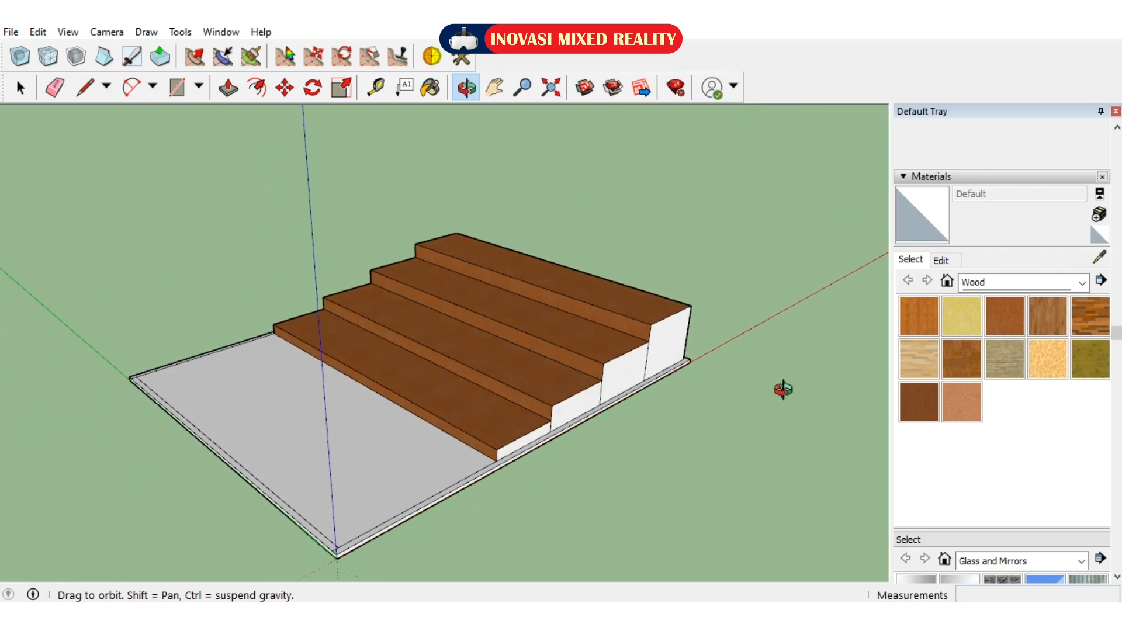
pyautogui.click(1022, 282)
pyautogui.click(999, 457)
pyautogui.click(1005, 402)
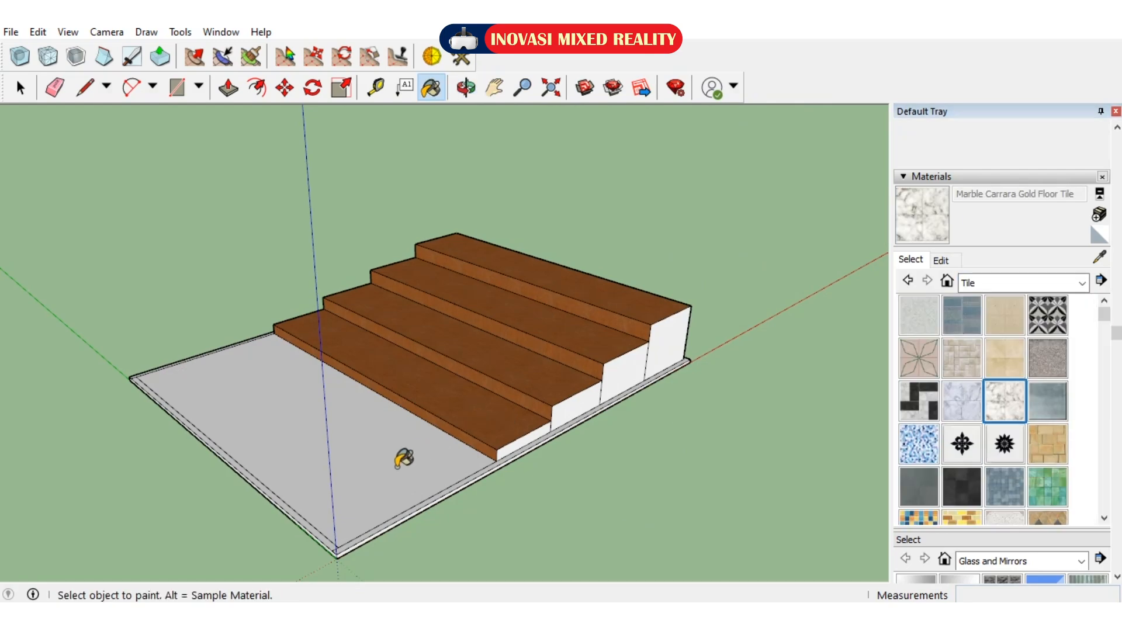
pyautogui.click(402, 463)
# - Resize the marble floor tile texture, trying 12' and 10' before setting it to 9' by 9'
pyautogui.scroll(10, 285, 495)
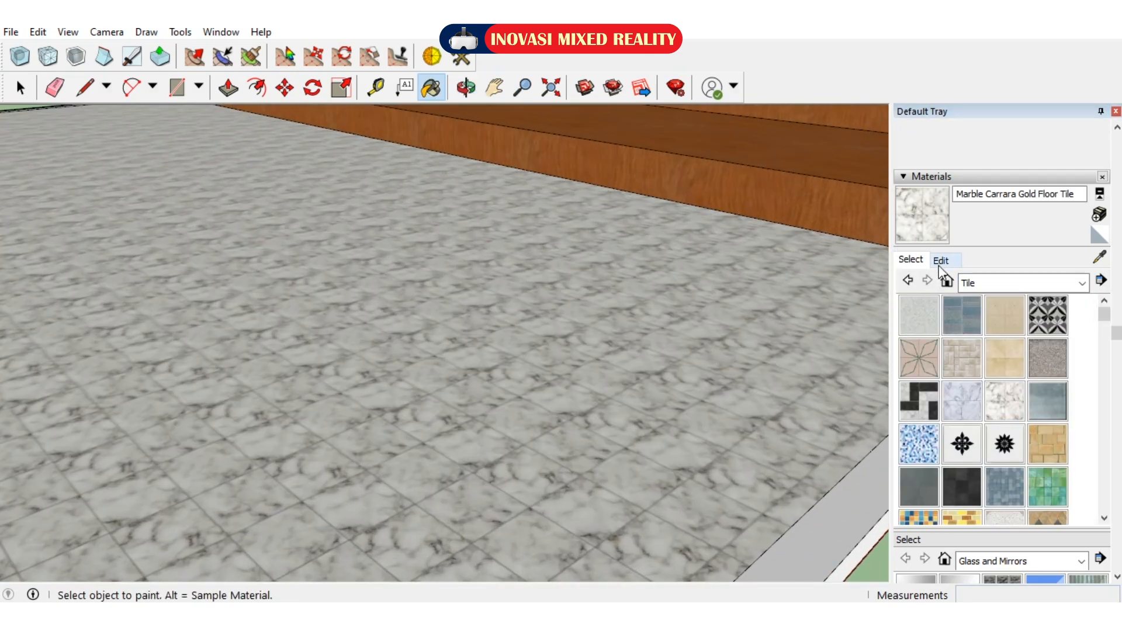
pyautogui.click(940, 261)
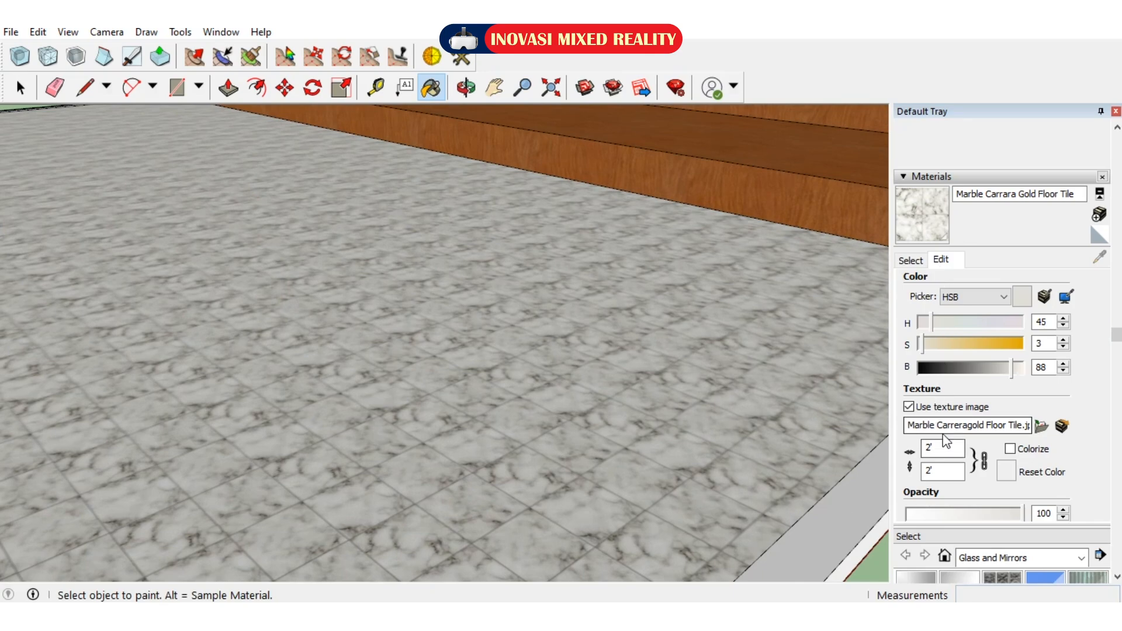
pyautogui.click(929, 446)
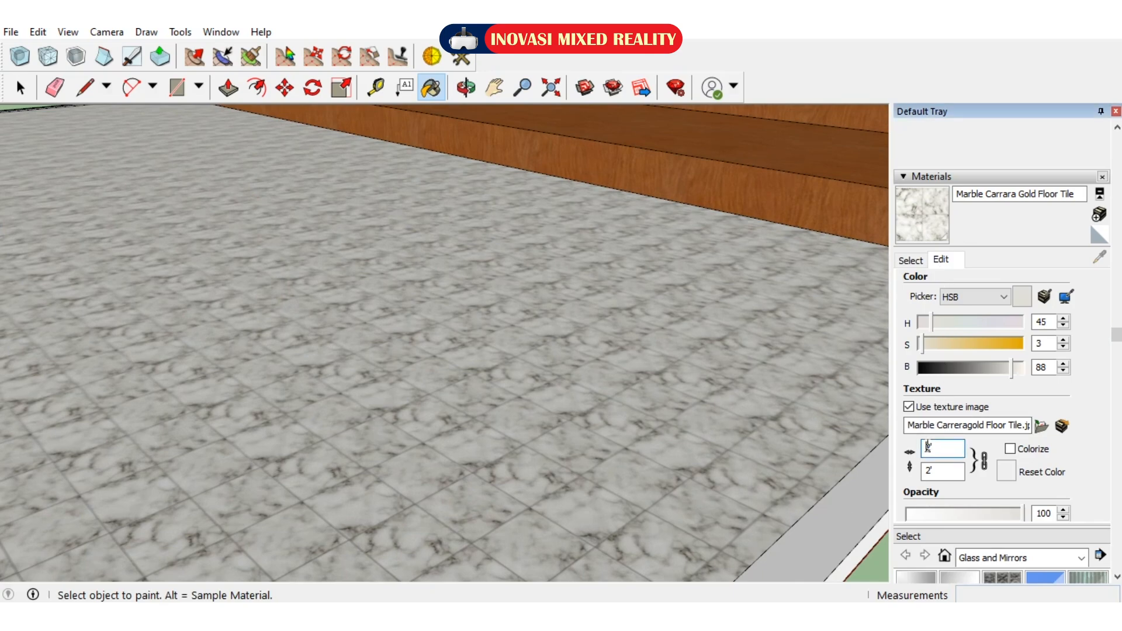
pyautogui.write('12')
pyautogui.press('Return')
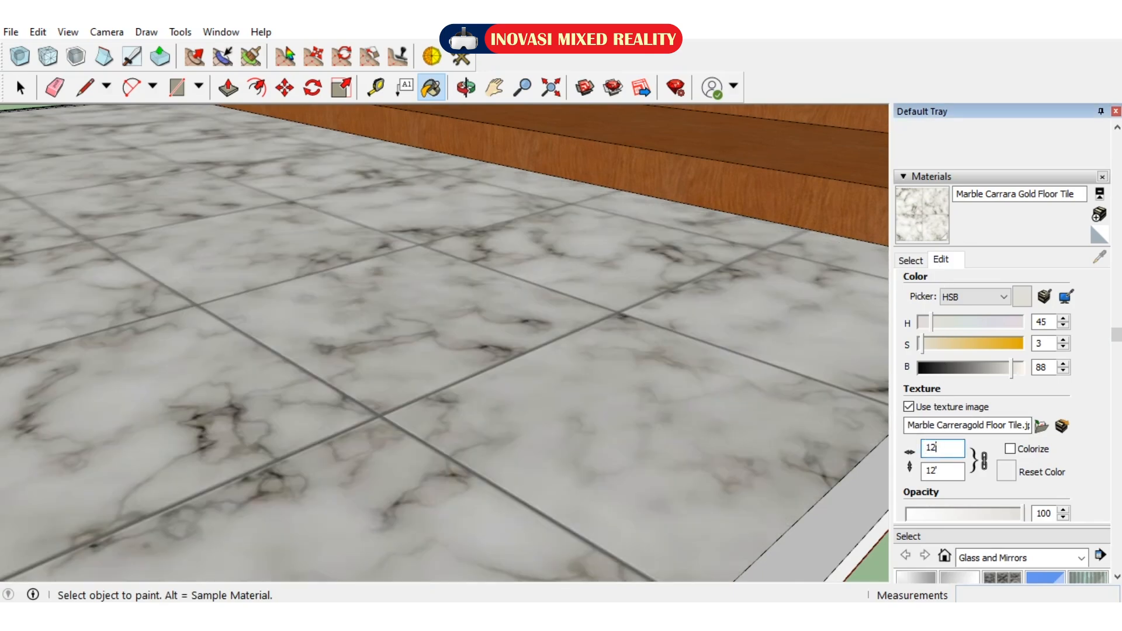
pyautogui.write('10')
pyautogui.press('Return')
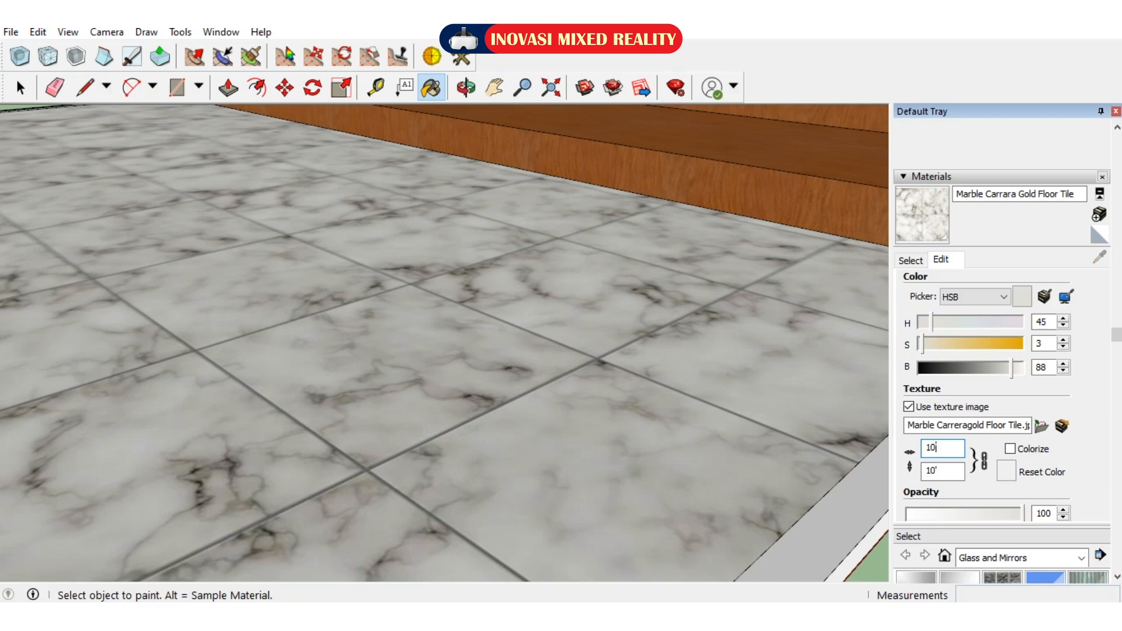
pyautogui.press('BackSpace')
pyautogui.write('9')
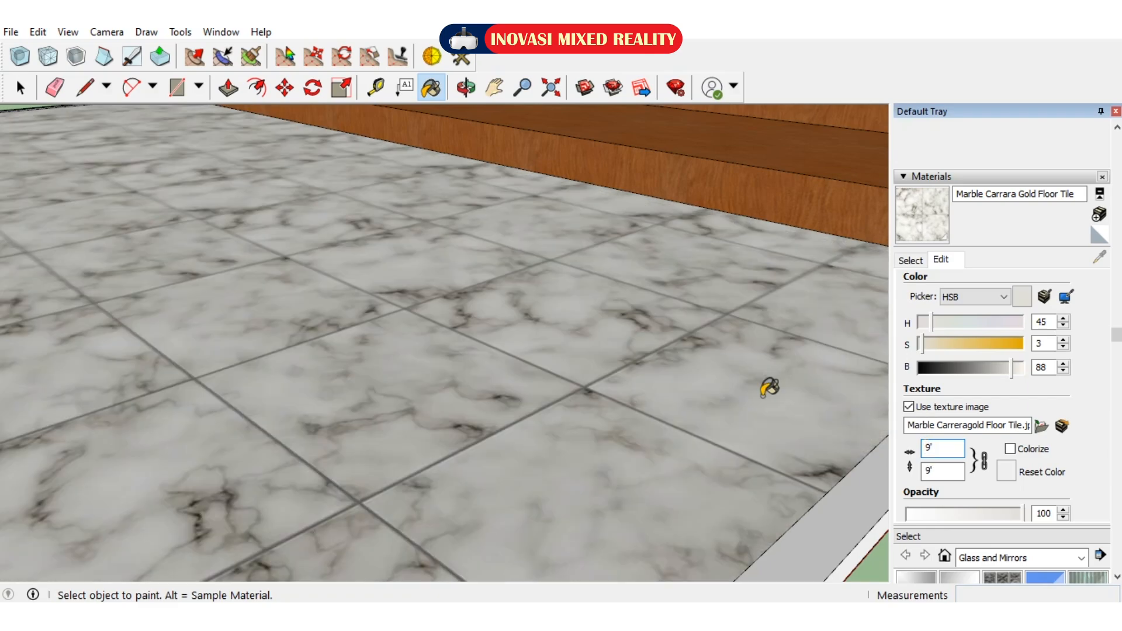
# - Examine the tiled floor, the slab border and the steps from several angles, and close the tray
pyautogui.scroll(-3, 662, 404)
pyautogui.click(466, 87)
pyautogui.moveTo(531, 220); pyautogui.dragTo(385, 351)
pyautogui.moveTo(258, 440); pyautogui.dragTo(441, 399)
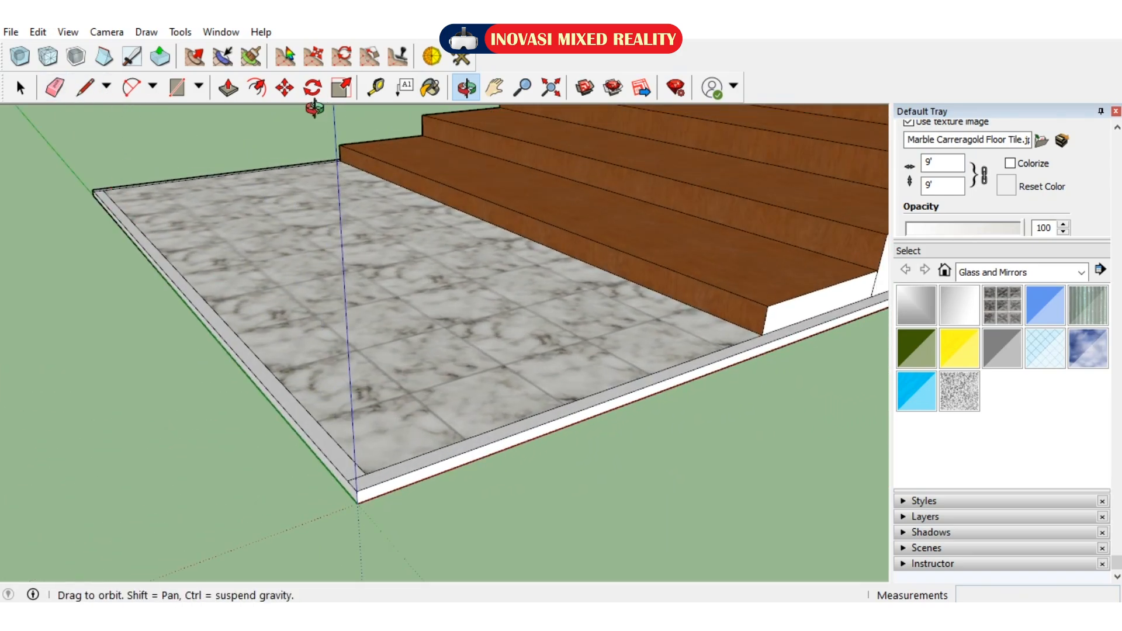
pyautogui.click(227, 89)
pyautogui.moveTo(222, 352); pyautogui.dragTo(71, 394)
pyautogui.moveTo(376, 387); pyautogui.dragTo(395, 128, button='middle')
pyautogui.click(466, 88)
pyautogui.moveTo(374, 275); pyautogui.dragTo(548, 379)
pyautogui.moveTo(548, 379); pyautogui.dragTo(548, 378, button='middle')
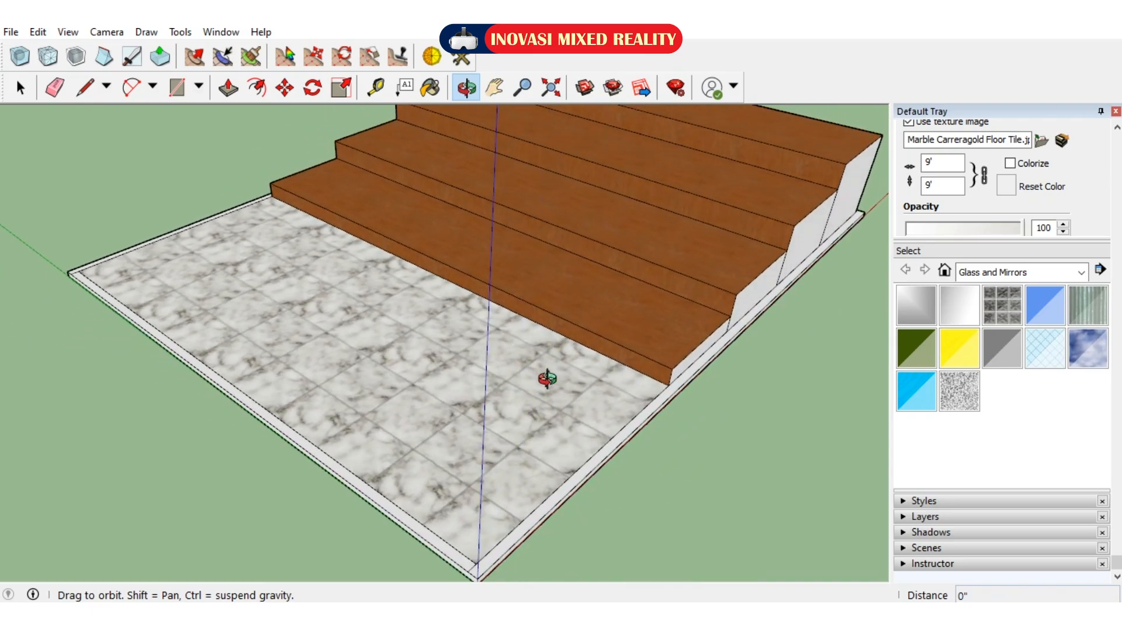
pyautogui.moveTo(547, 379); pyautogui.dragTo(805, 244)
pyautogui.click(1114, 111)
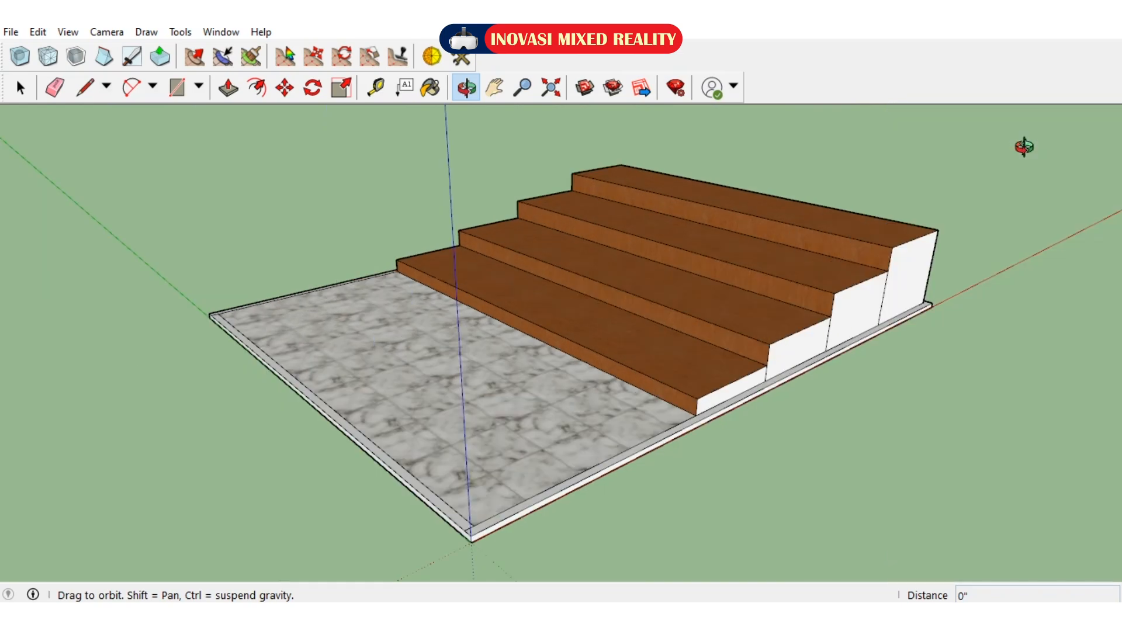
# - Try the marble floor tile on the side faces of the two highest steps, then undo it
pyautogui.moveTo(755, 340)
pyautogui.mouseDown()
pyautogui.moveTo(881, 305)
pyautogui.moveTo(518, 111)
pyautogui.mouseUp()
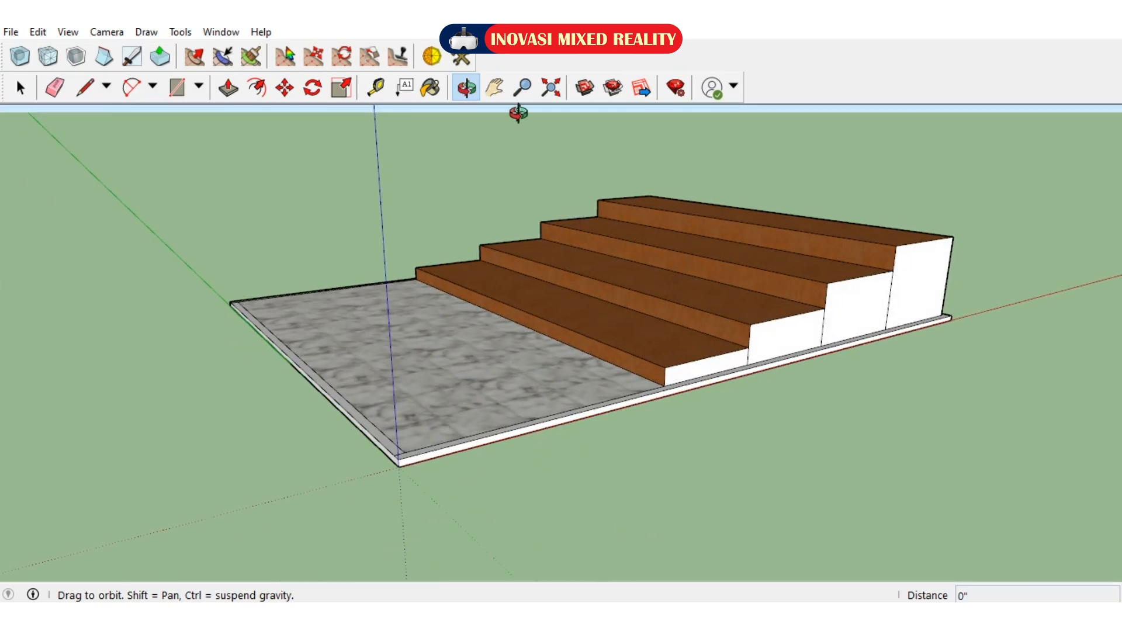
pyautogui.click(432, 87)
pyautogui.click(800, 278)
pyautogui.click(740, 312)
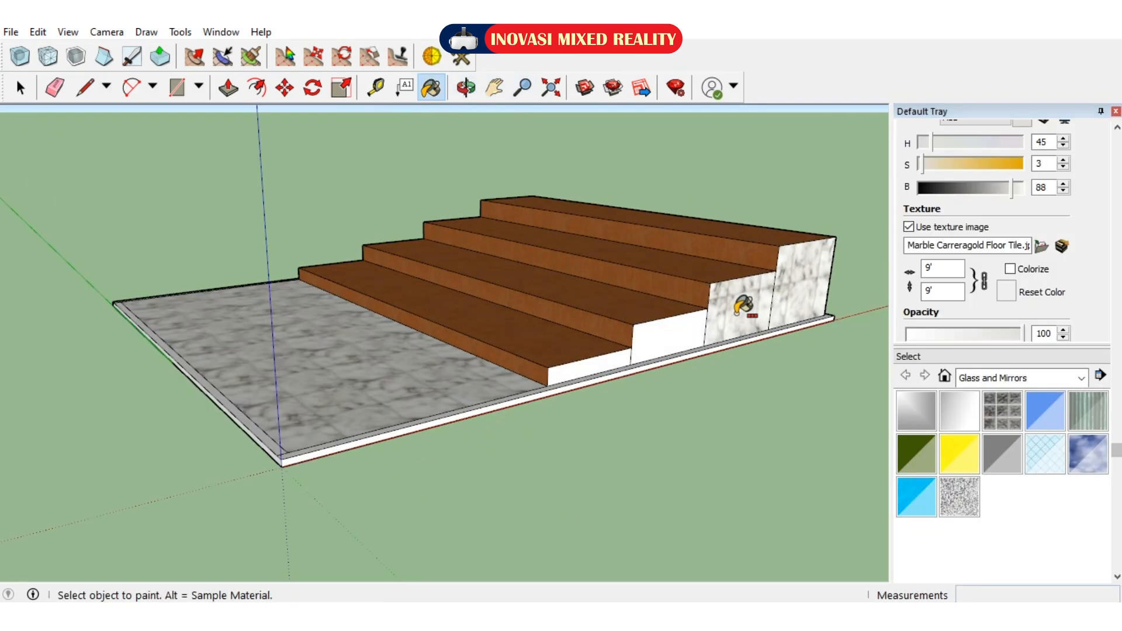
pyautogui.hotkey('ctrl', 'z')
pyautogui.hotkey('ctrl', 'z')
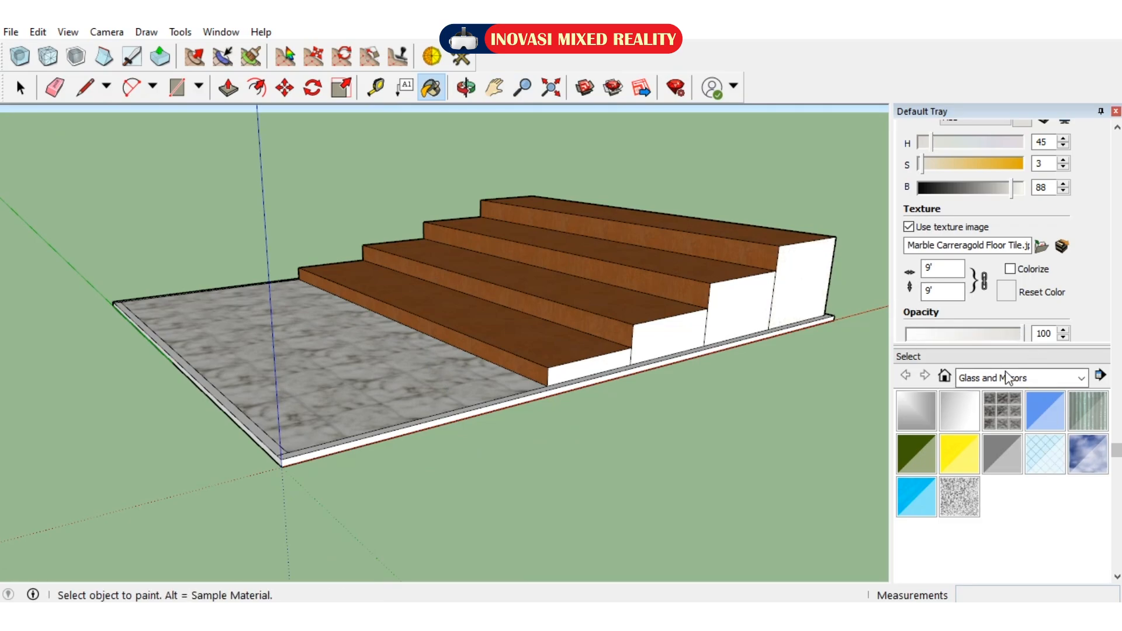